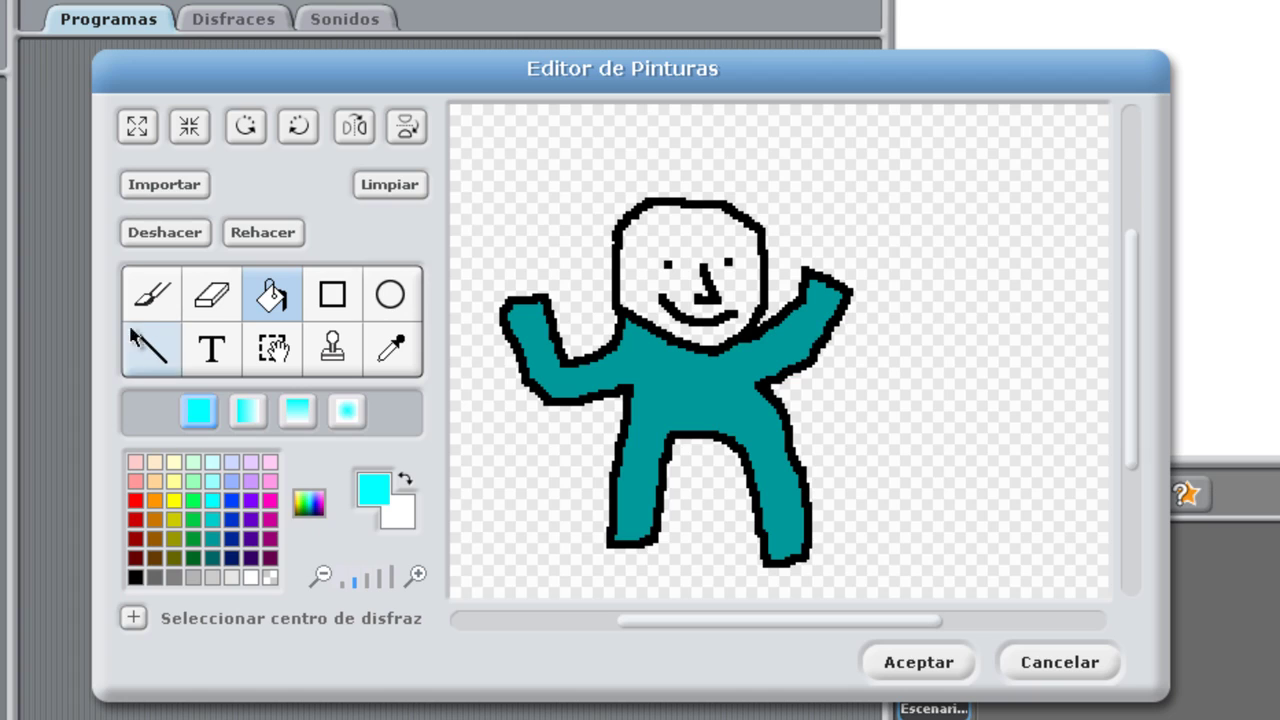
Step: Outline a light-blue helmet around the head and an opening around the face with the brush
left_click(315, 510)
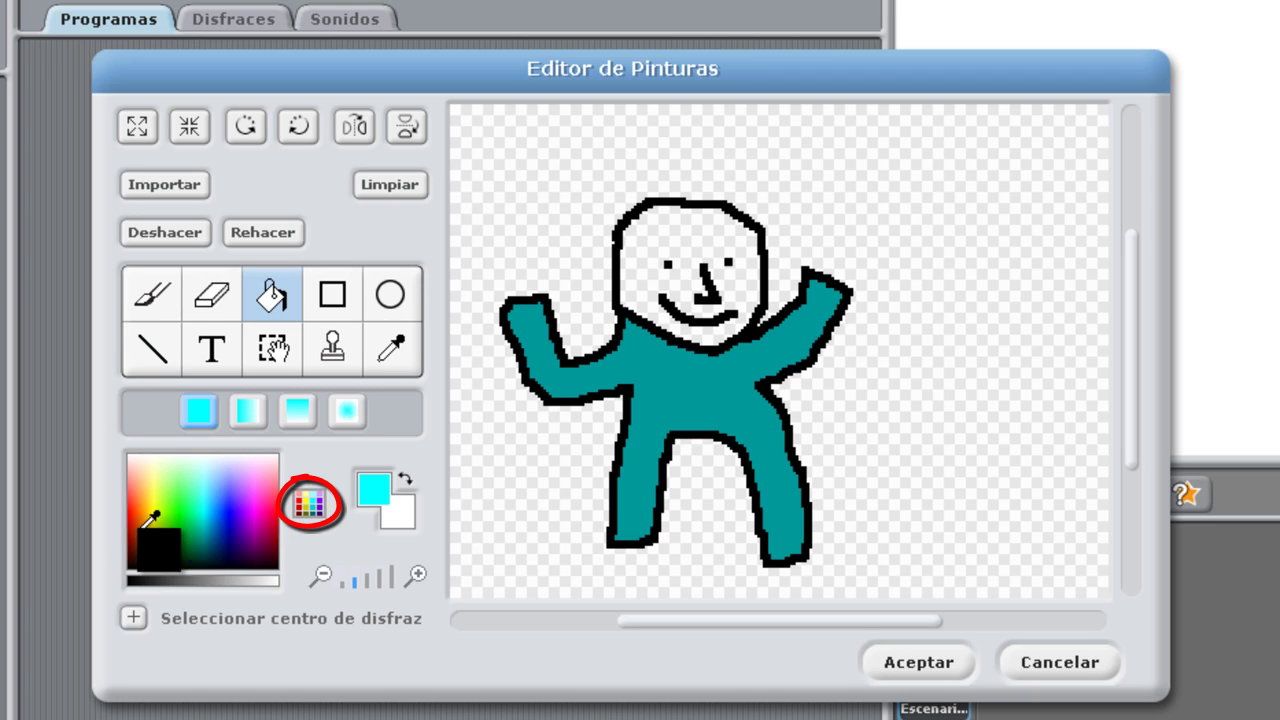
left_click(218, 500)
left_click_drag(218, 500, 255, 444)
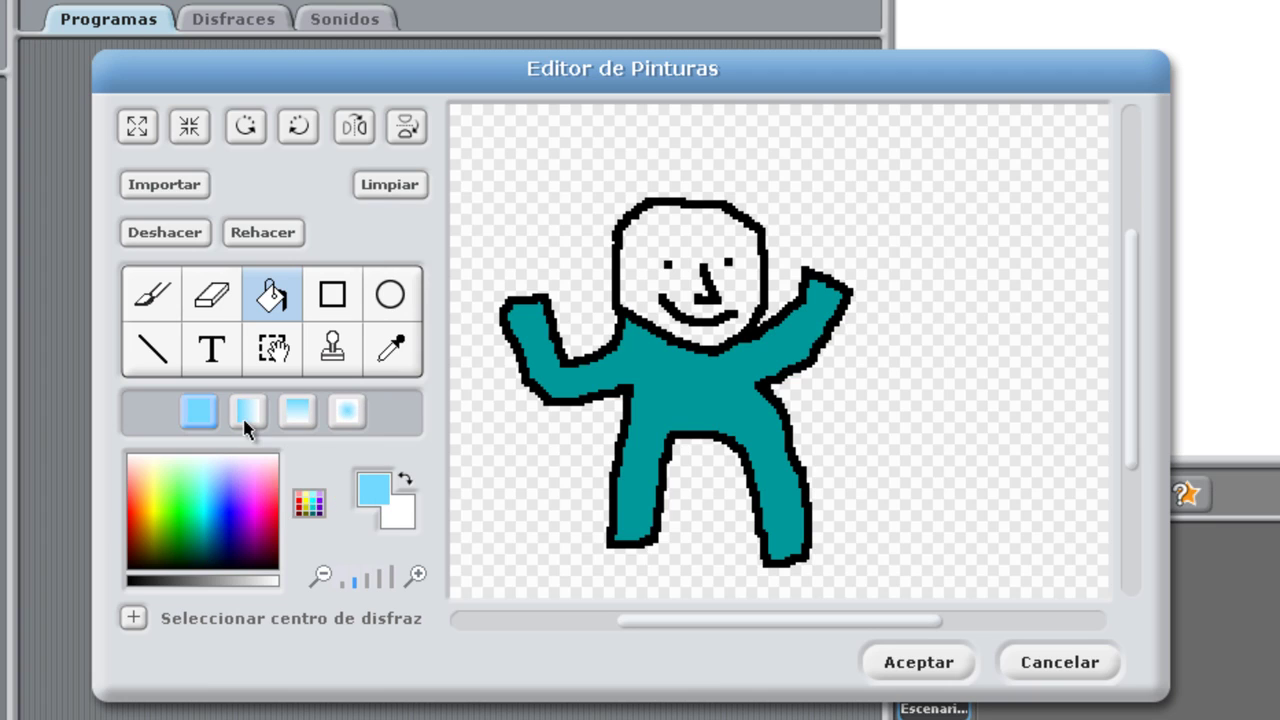
left_click(166, 300)
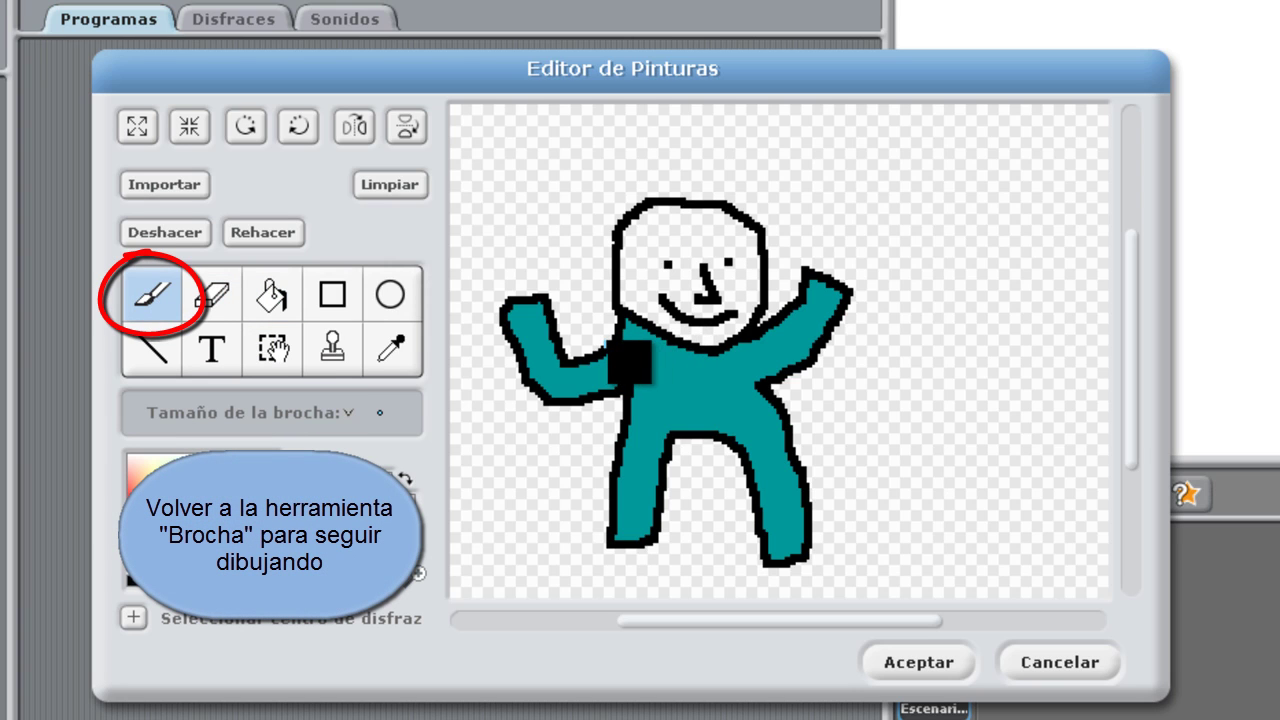
mouse_move(608, 343)
left_mouse_down()
mouse_move(770, 350)
mouse_move(777, 220)
mouse_move(680, 169)
mouse_move(646, 200)
mouse_move(625, 332)
left_mouse_up()
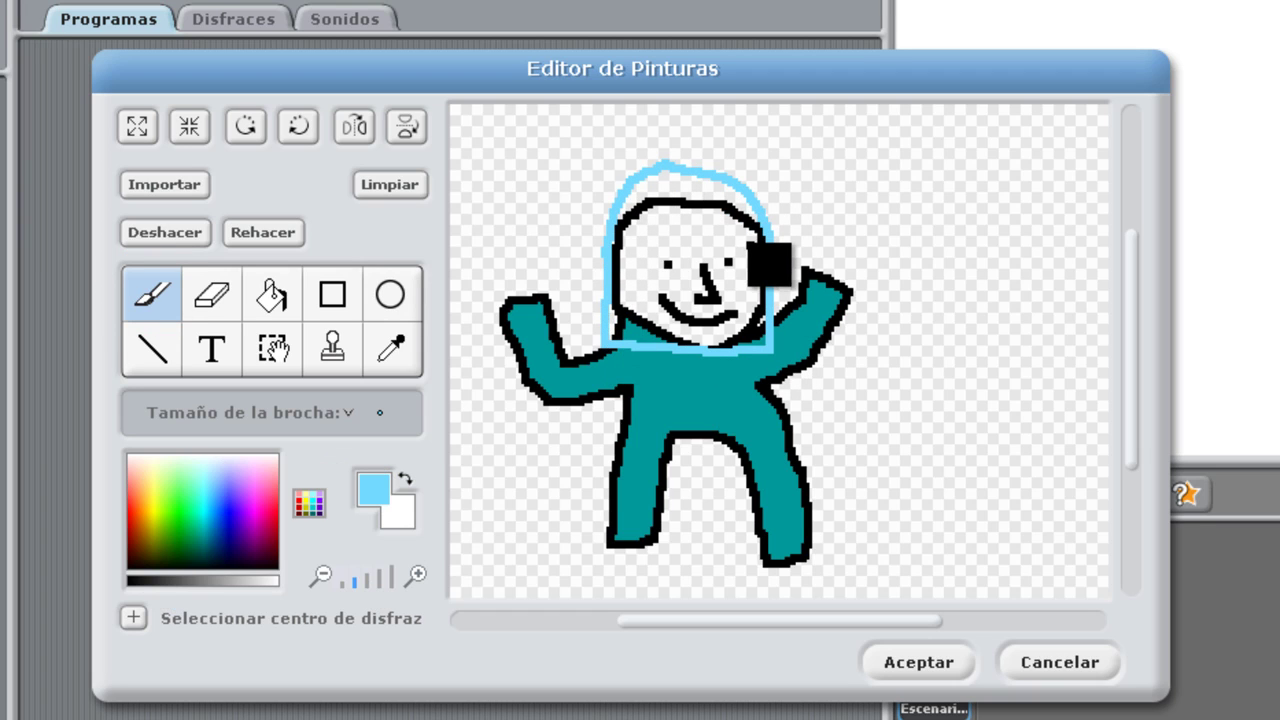
mouse_move(745, 243)
left_mouse_down()
mouse_move(668, 246)
mouse_move(645, 262)
mouse_move(646, 318)
left_mouse_up()
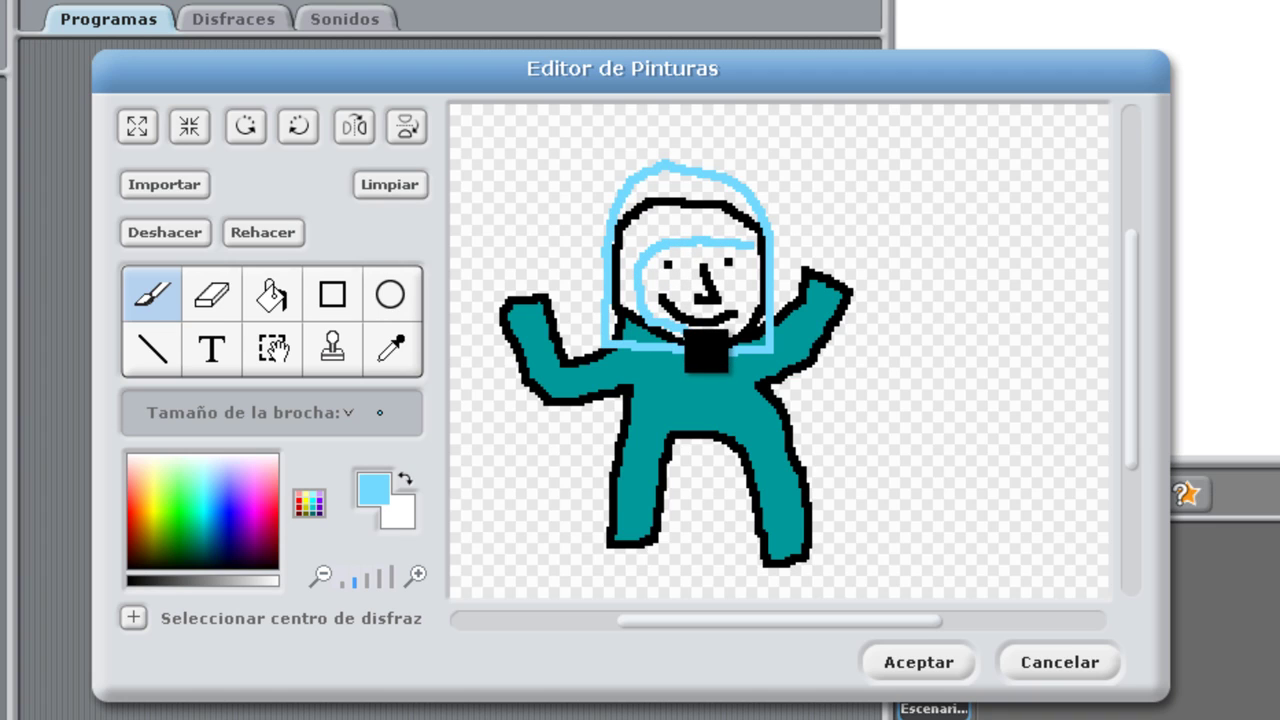
mouse_move(705, 350)
left_mouse_down()
mouse_move(757, 337)
mouse_move(772, 302)
left_mouse_up()
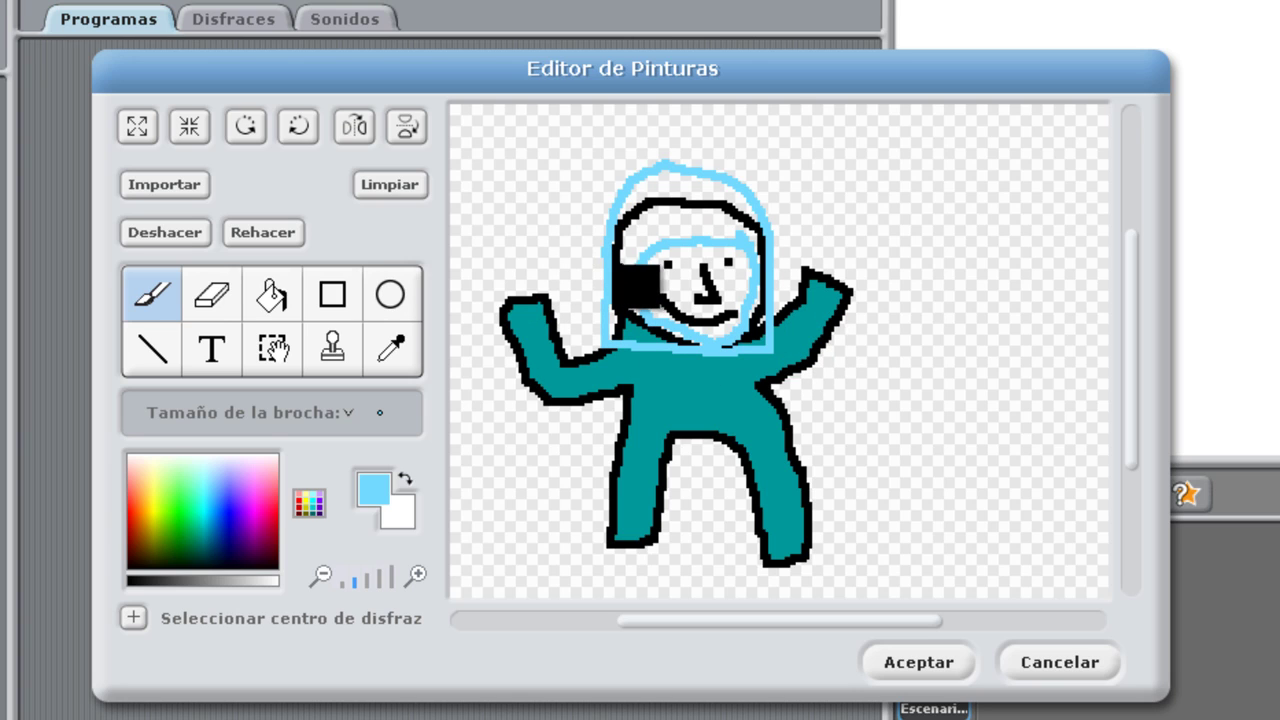
Step: Fill the helmet areas inside and outside the head's black outline with light blue
left_click(271, 295)
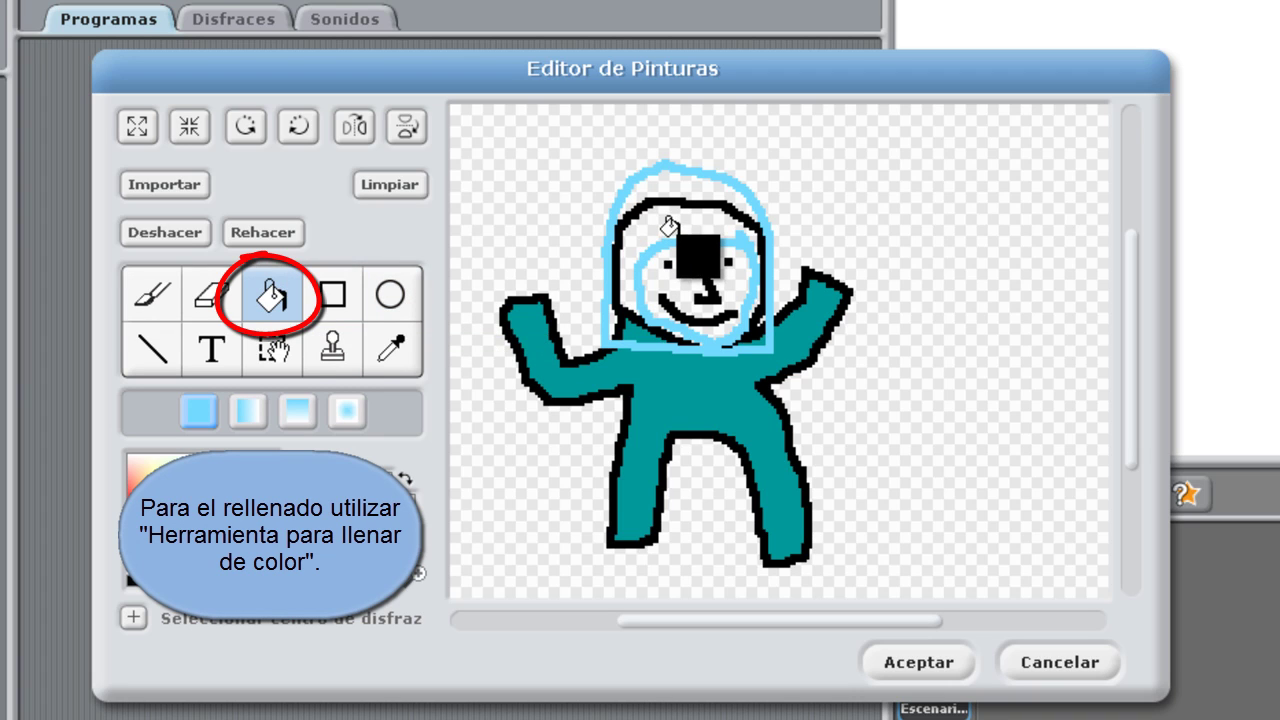
left_click(668, 226)
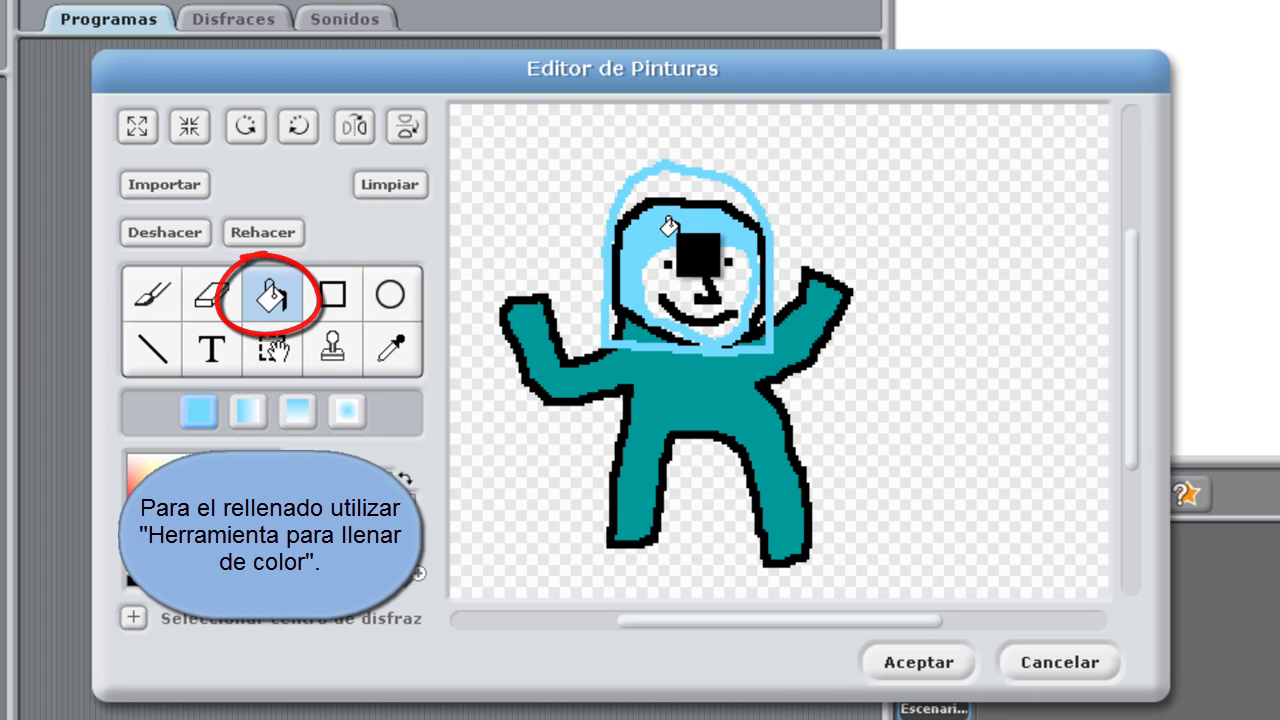
left_click(674, 178)
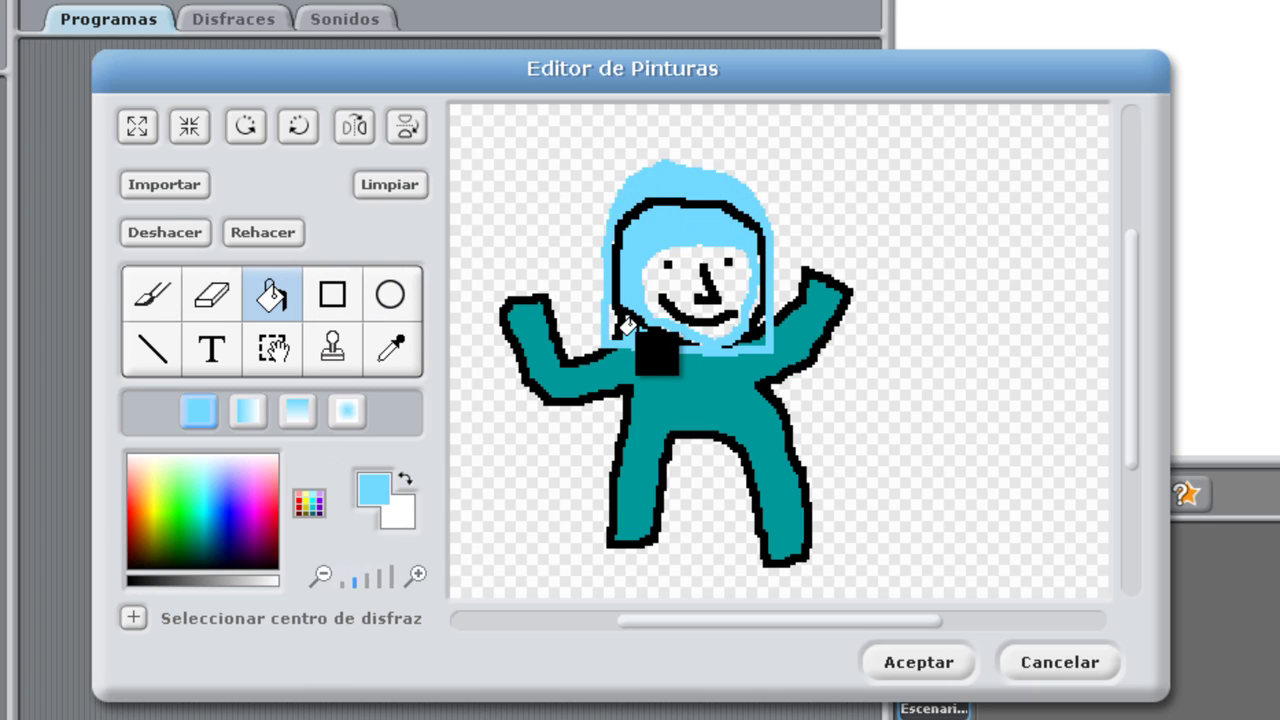
Step: Paint over the black head outline and remaining gaps of the helmet in light blue with a larger brush
left_click(155, 293)
left_click(388, 423)
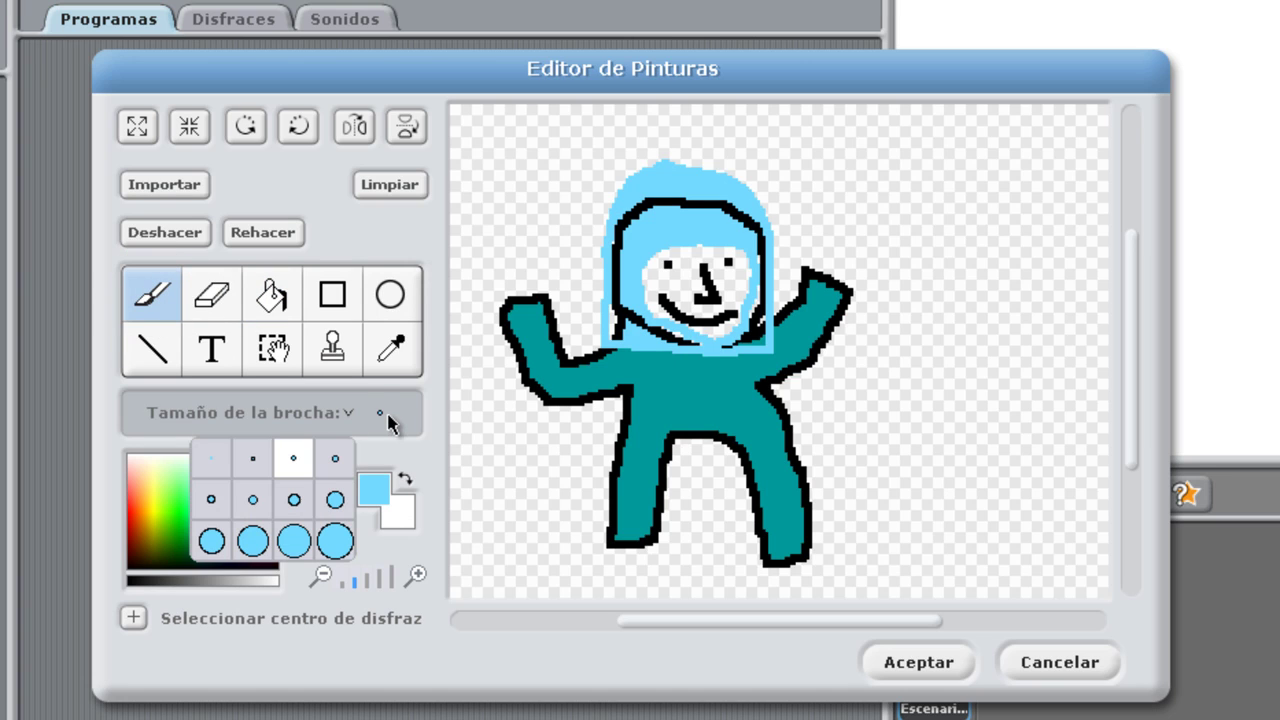
left_click(305, 500)
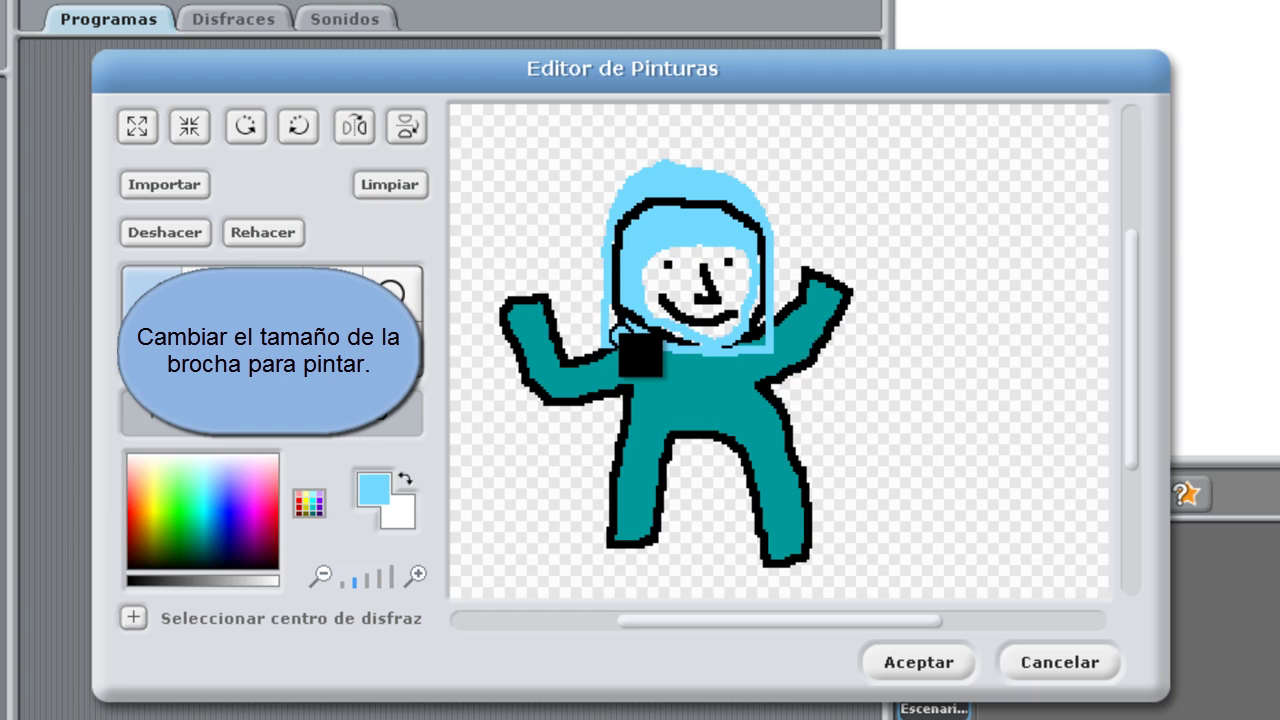
mouse_move(620, 330)
left_mouse_down()
mouse_move(618, 238)
mouse_move(653, 202)
mouse_move(712, 208)
mouse_move(745, 228)
mouse_move(757, 327)
mouse_move(672, 344)
mouse_move(635, 335)
mouse_move(630, 316)
left_mouse_up()
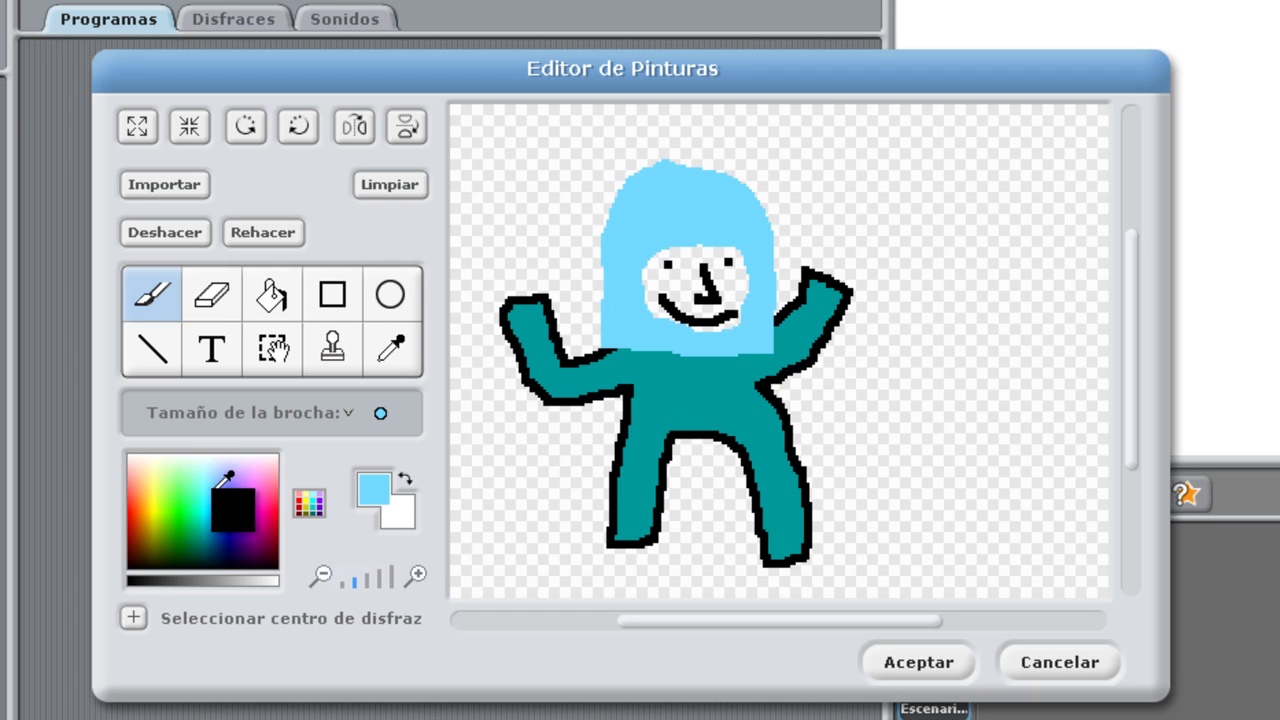
Step: Draw two diagonal medium-blue lines with a small brush from the face opening's upper corners to the helmet's outer edges
left_click_drag(216, 489, 222, 497)
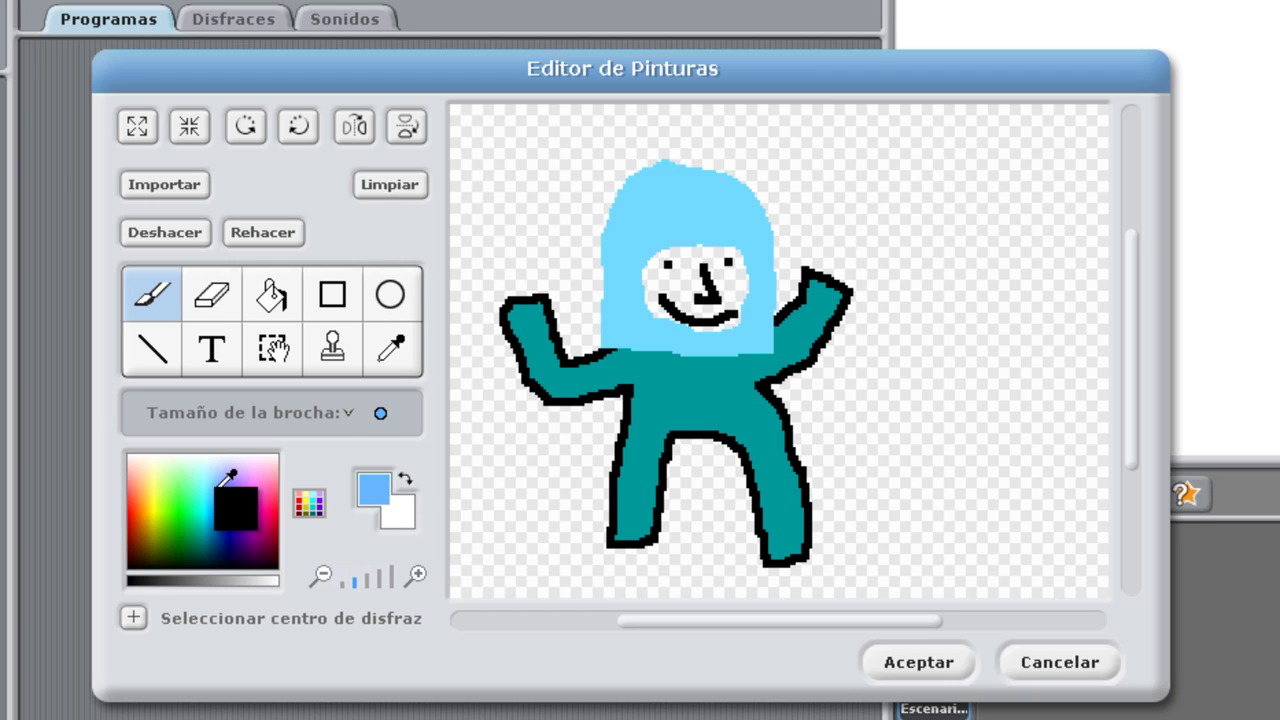
left_click_drag(221, 488, 222, 495)
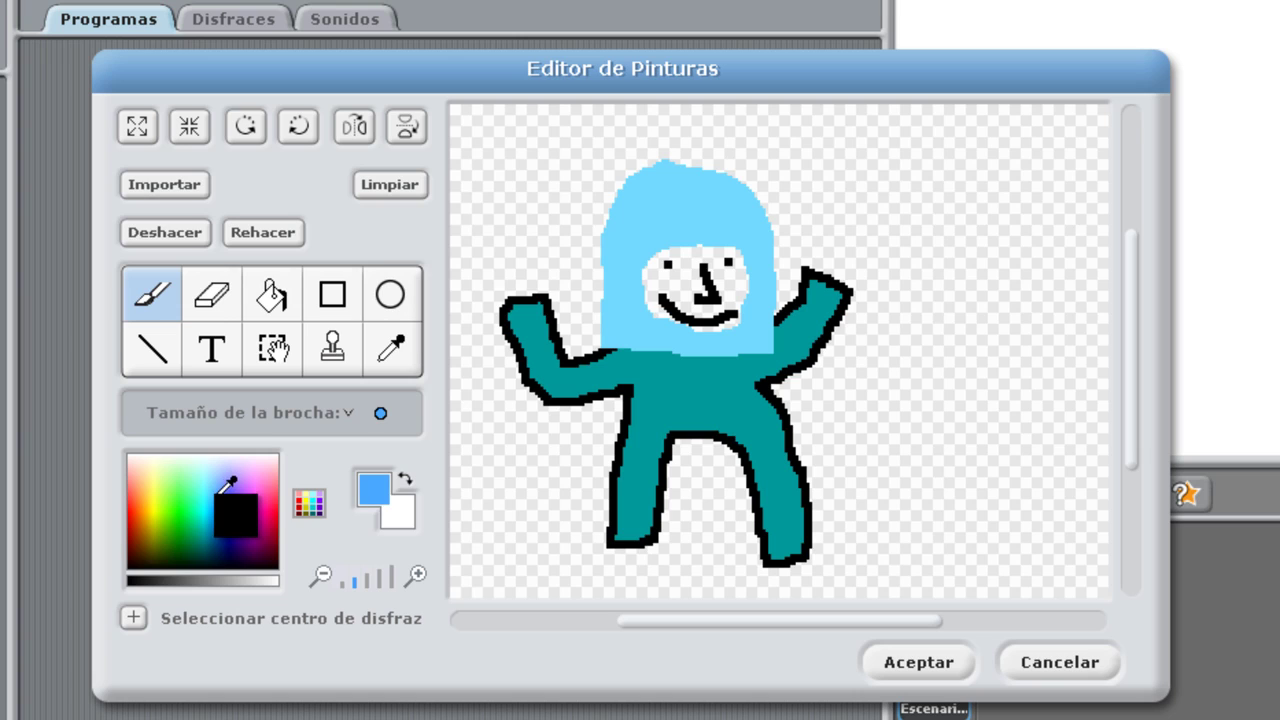
left_click(381, 412)
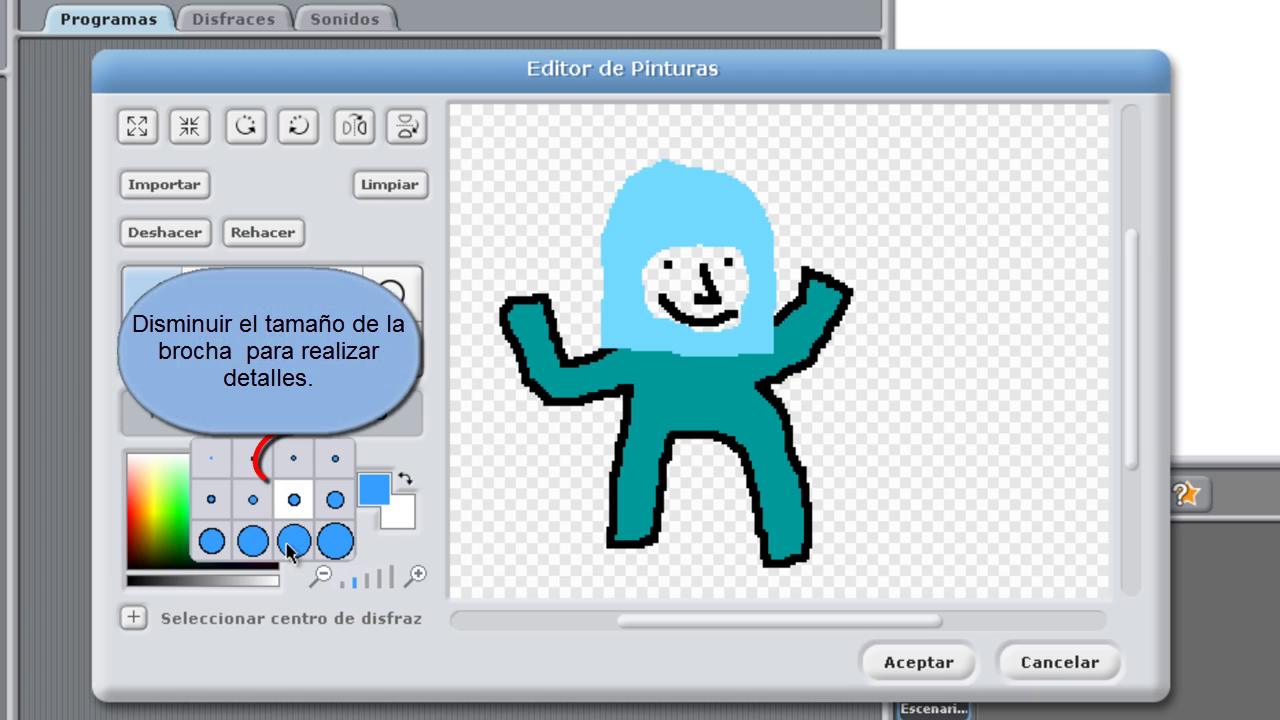
left_click(292, 468)
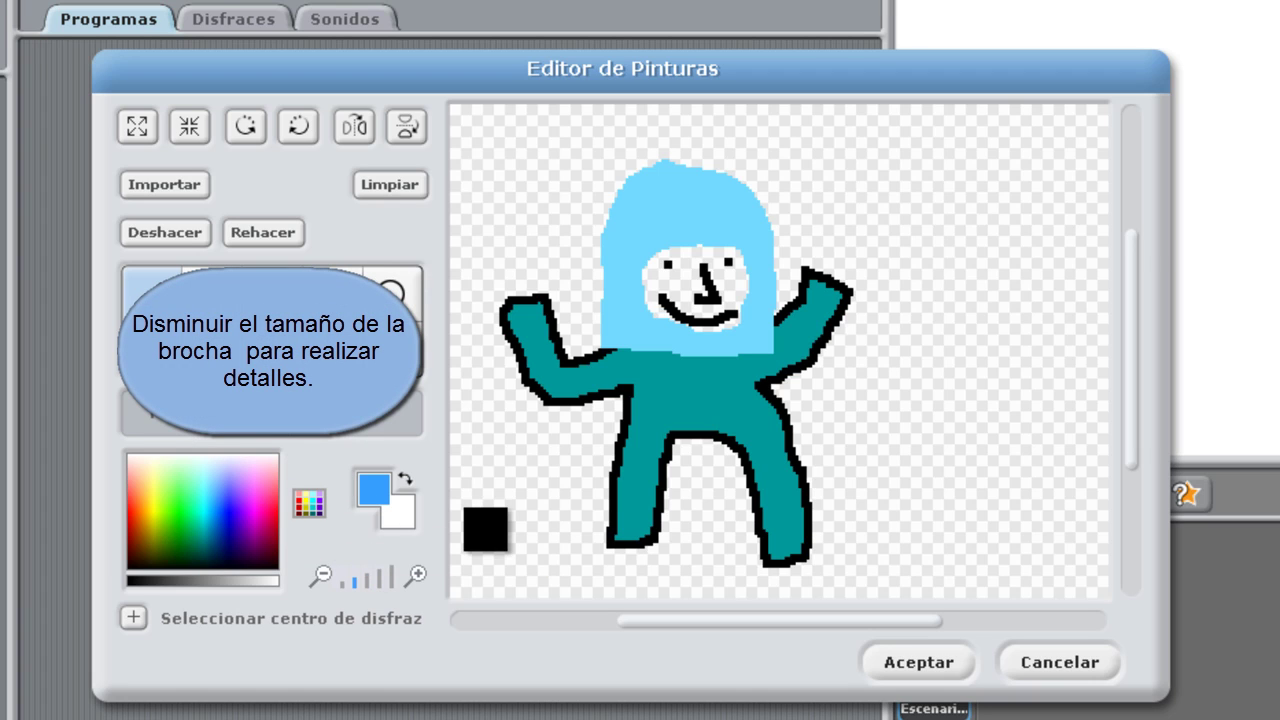
left_click(368, 583)
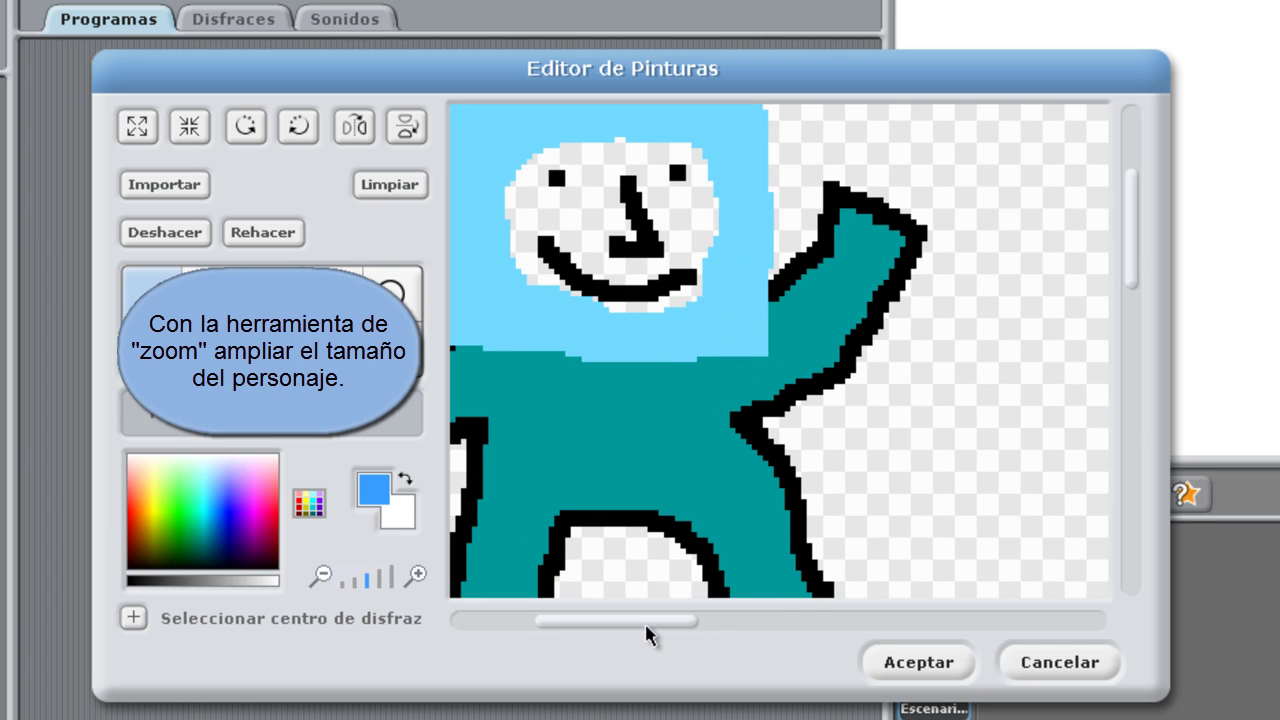
left_click_drag(644, 617, 619, 623)
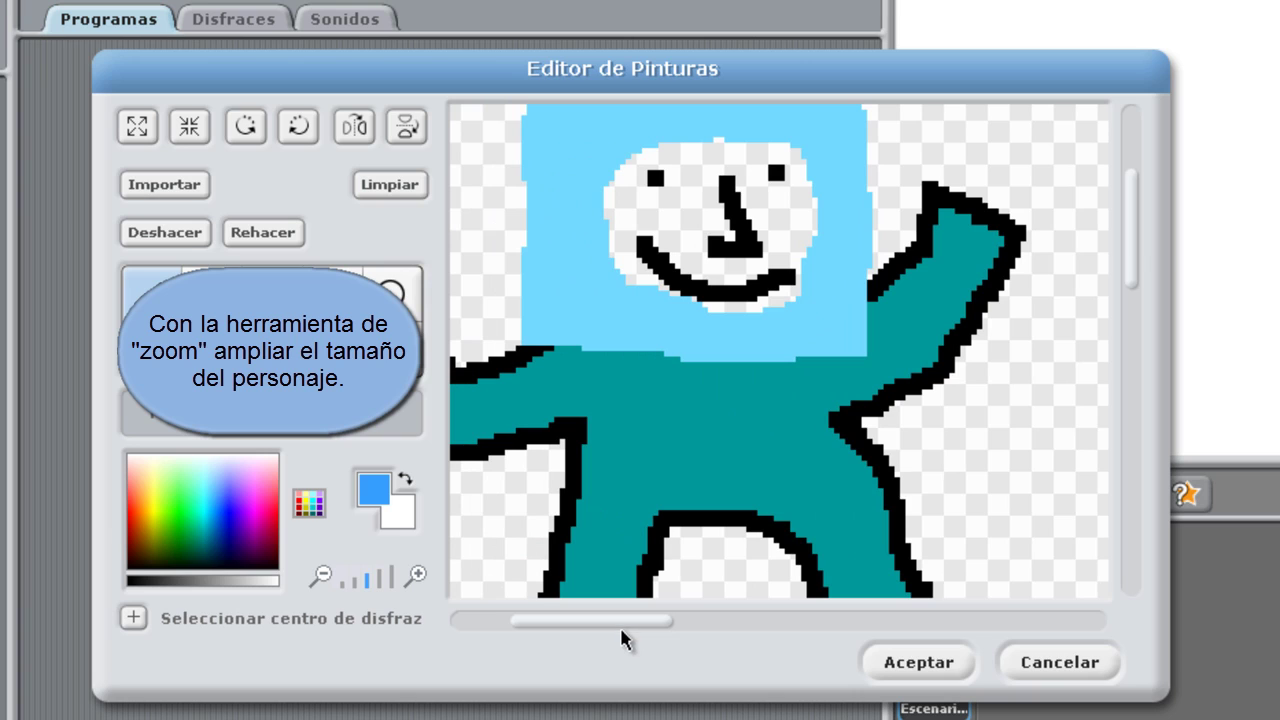
left_click_drag(1134, 268, 1134, 222)
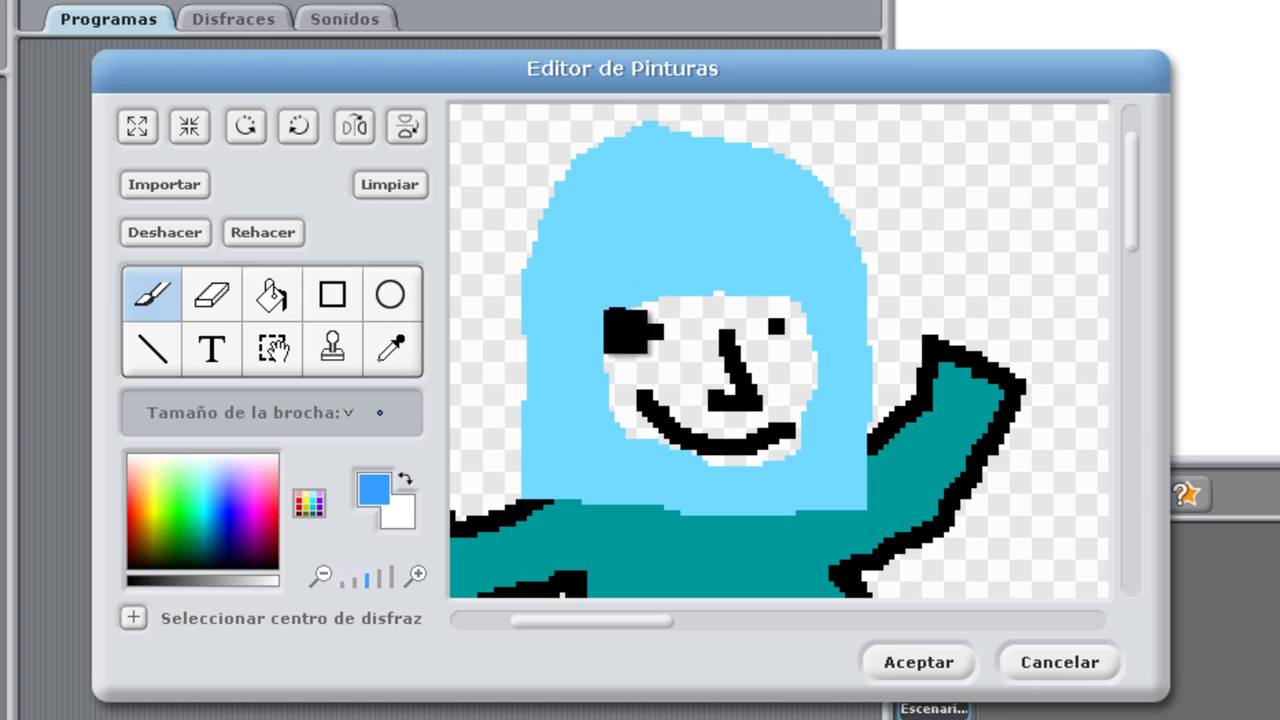
left_click_drag(617, 322, 533, 231)
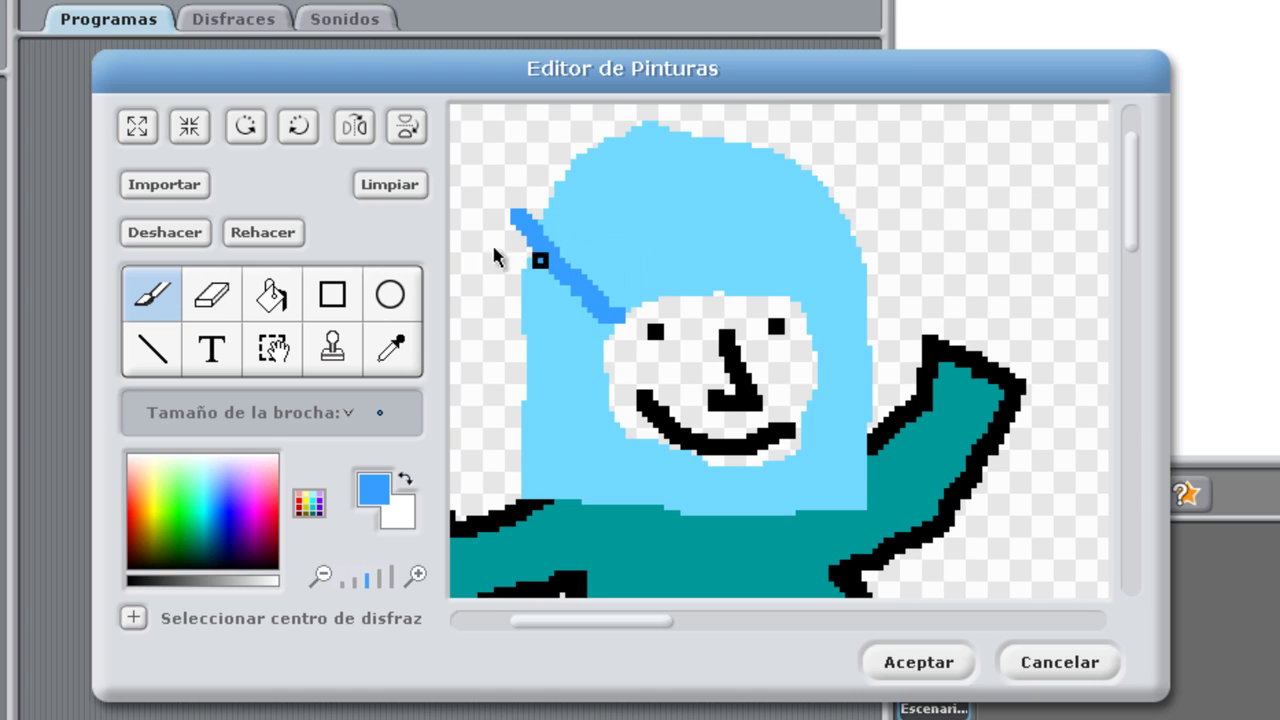
left_click(190, 232)
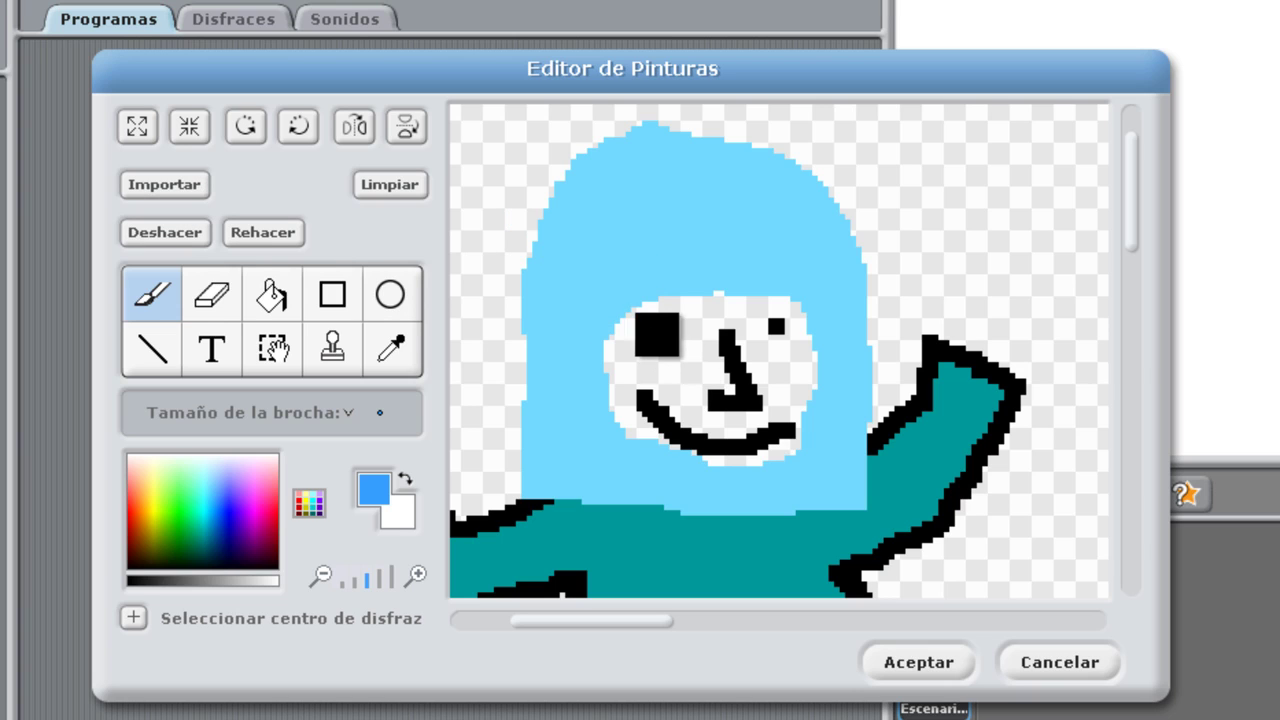
left_click_drag(626, 316, 530, 237)
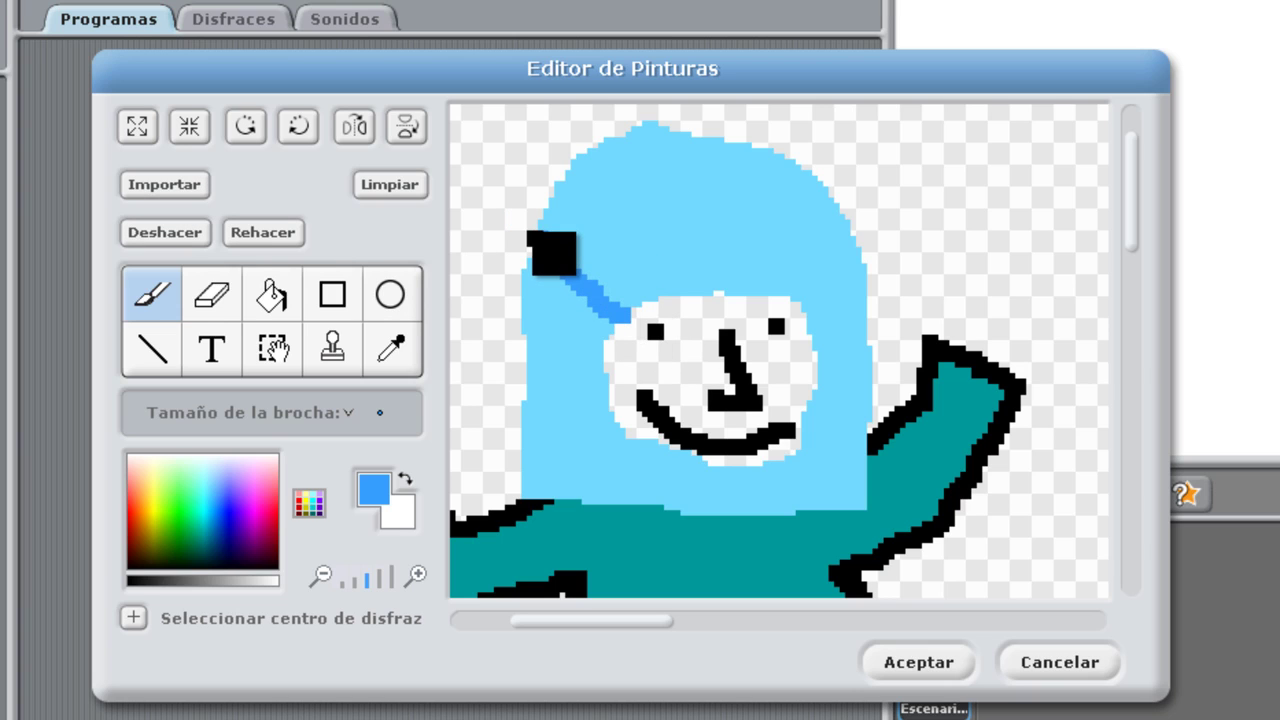
left_click_drag(800, 308, 832, 246)
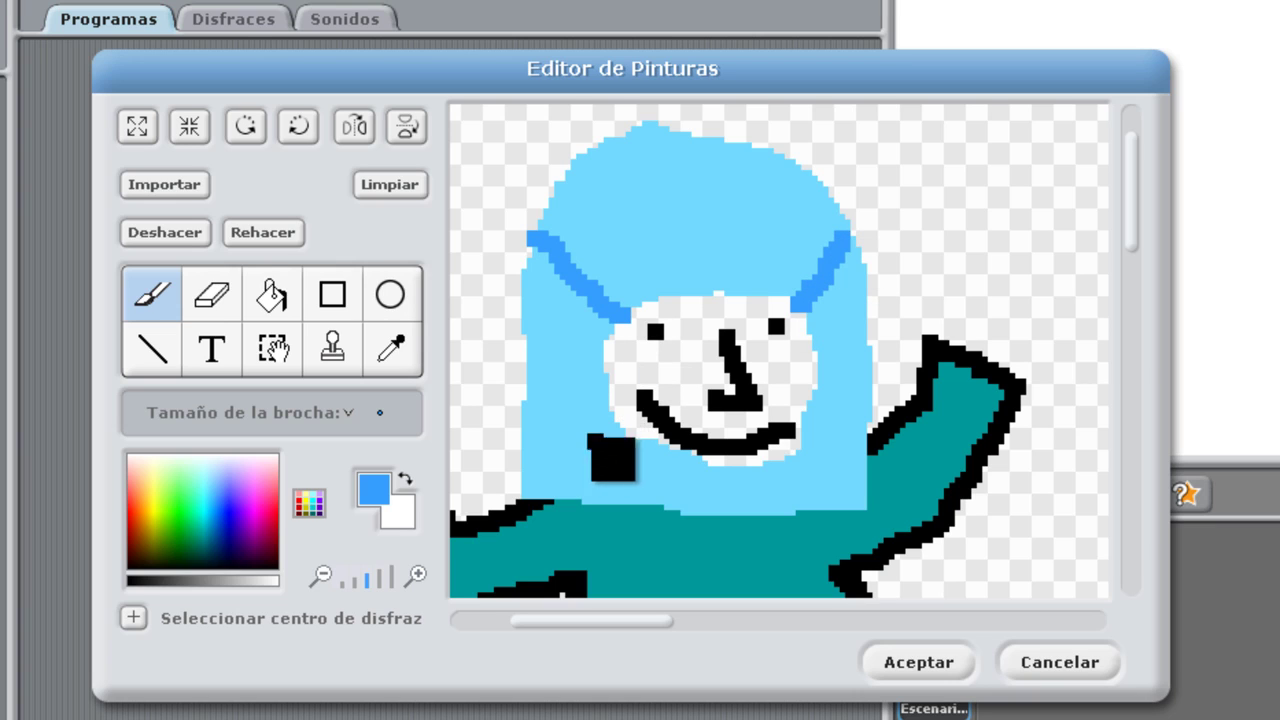
Step: Add a medium-blue dot on each lower side of the helmet
left_click(584, 452)
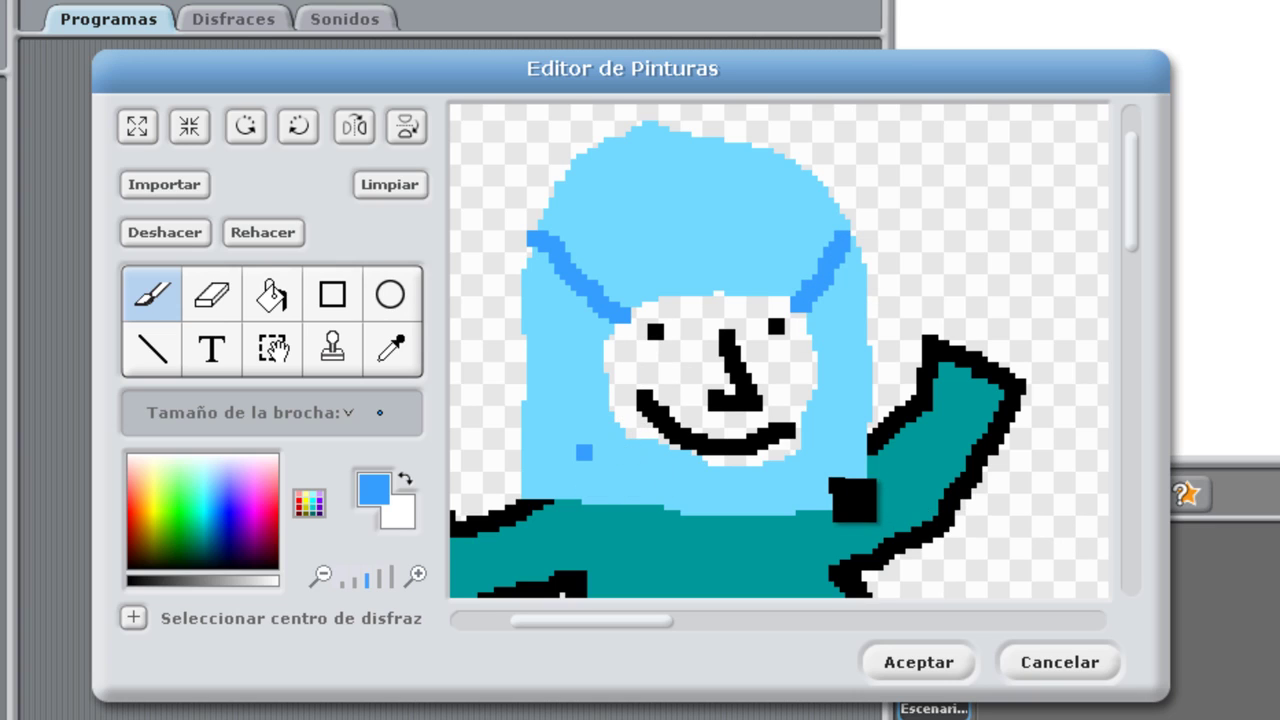
left_click(826, 480)
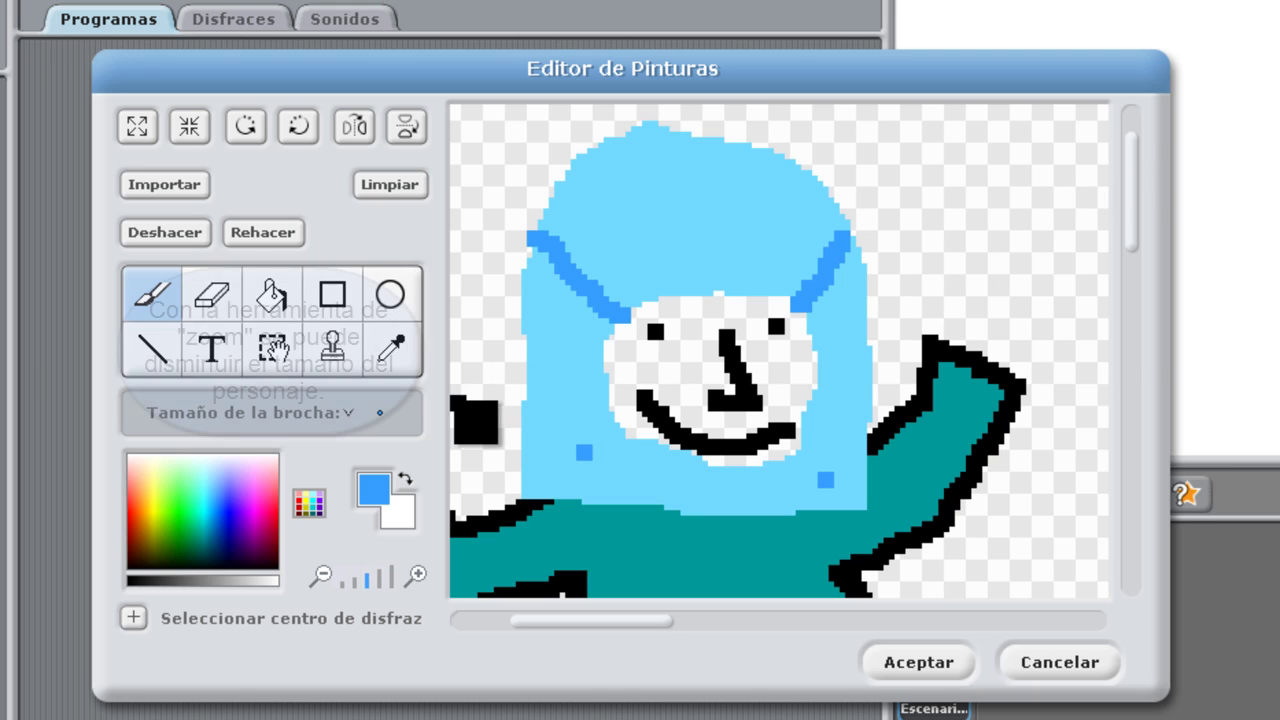
left_click(358, 584)
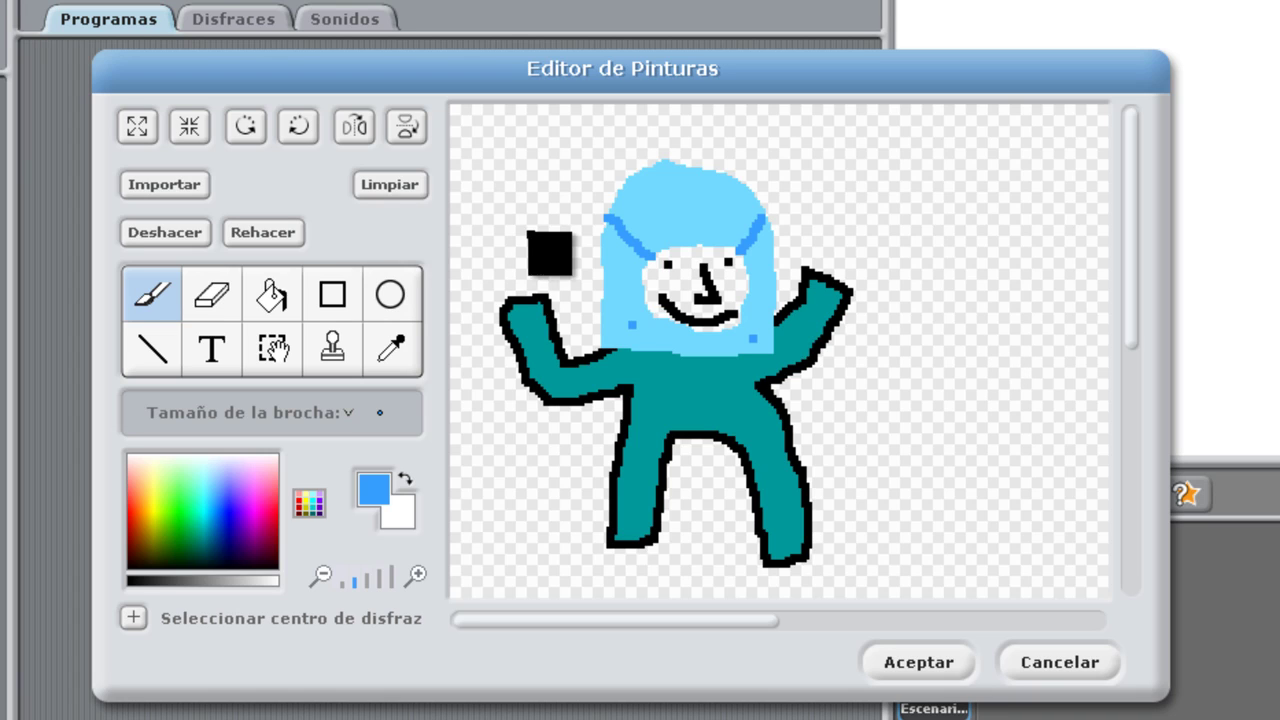
left_click_drag(530, 238, 613, 243)
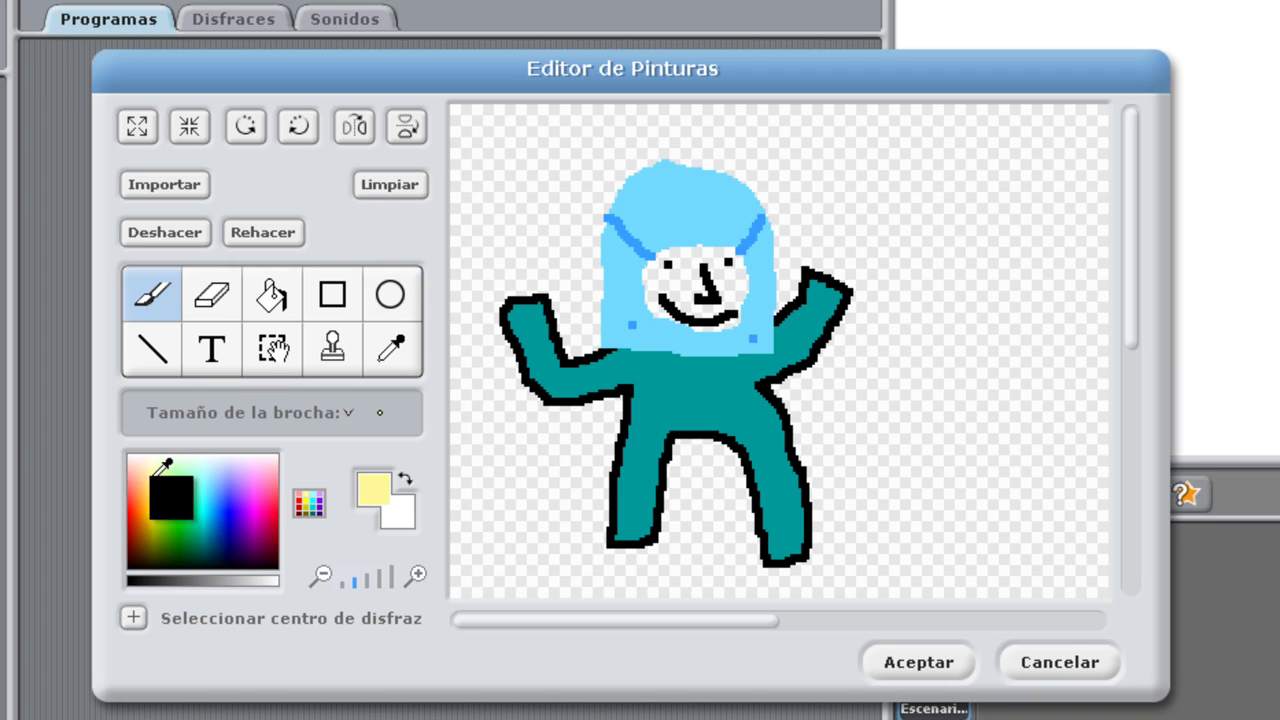
Step: Fill the face with the palest peach colour from the swatch palette
mouse_move(158, 474)
left_mouse_down()
mouse_move(169, 486)
mouse_move(158, 476)
left_mouse_up()
left_click(309, 503)
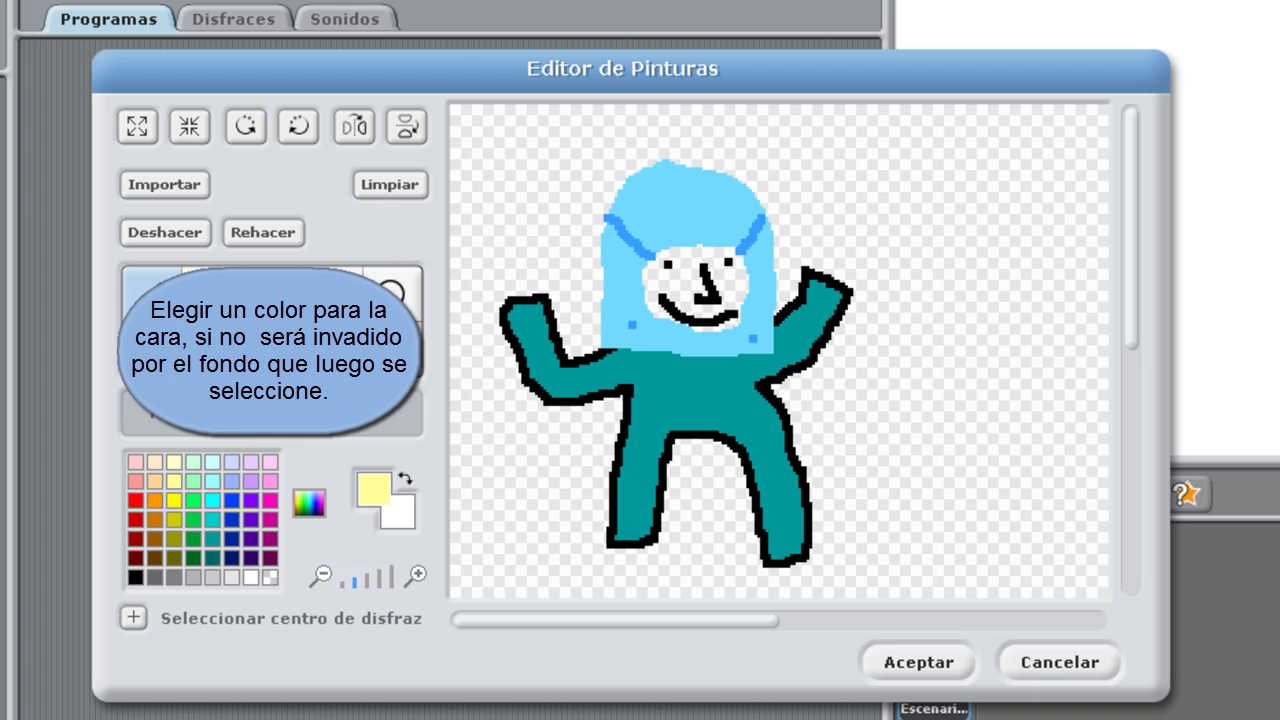
left_click(157, 478)
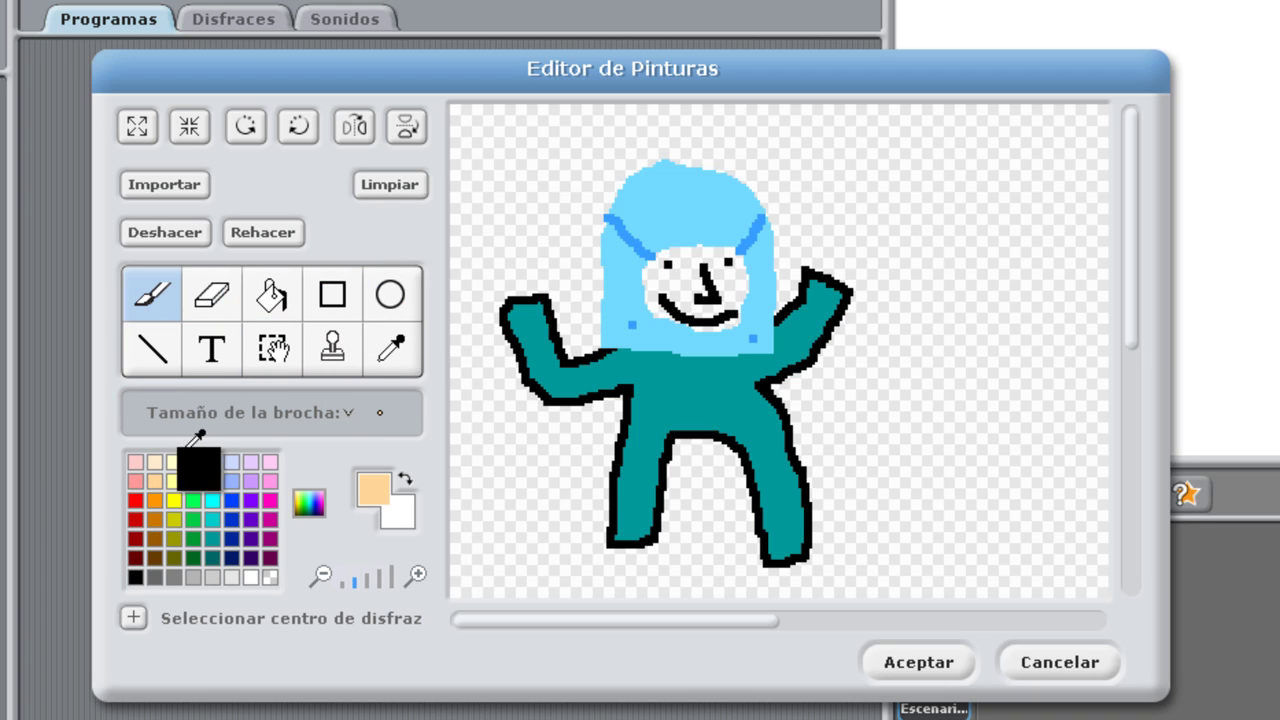
left_click(154, 462)
left_click(271, 294)
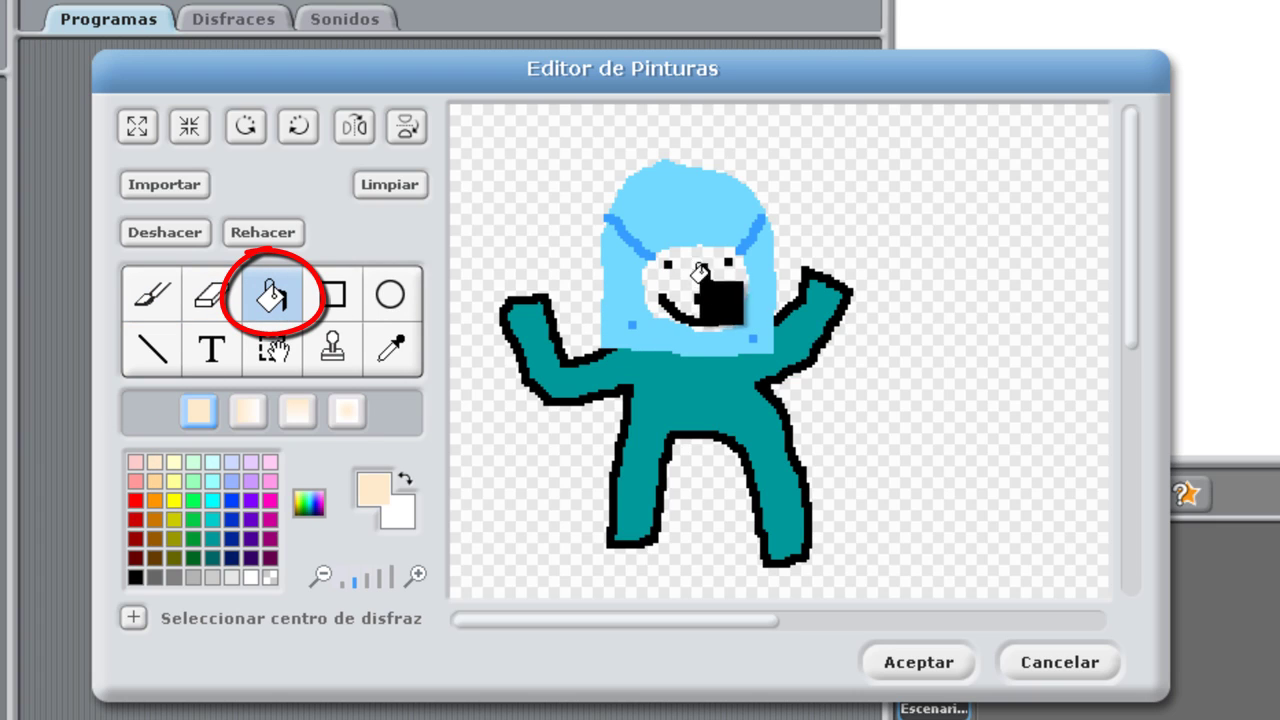
left_click(675, 270)
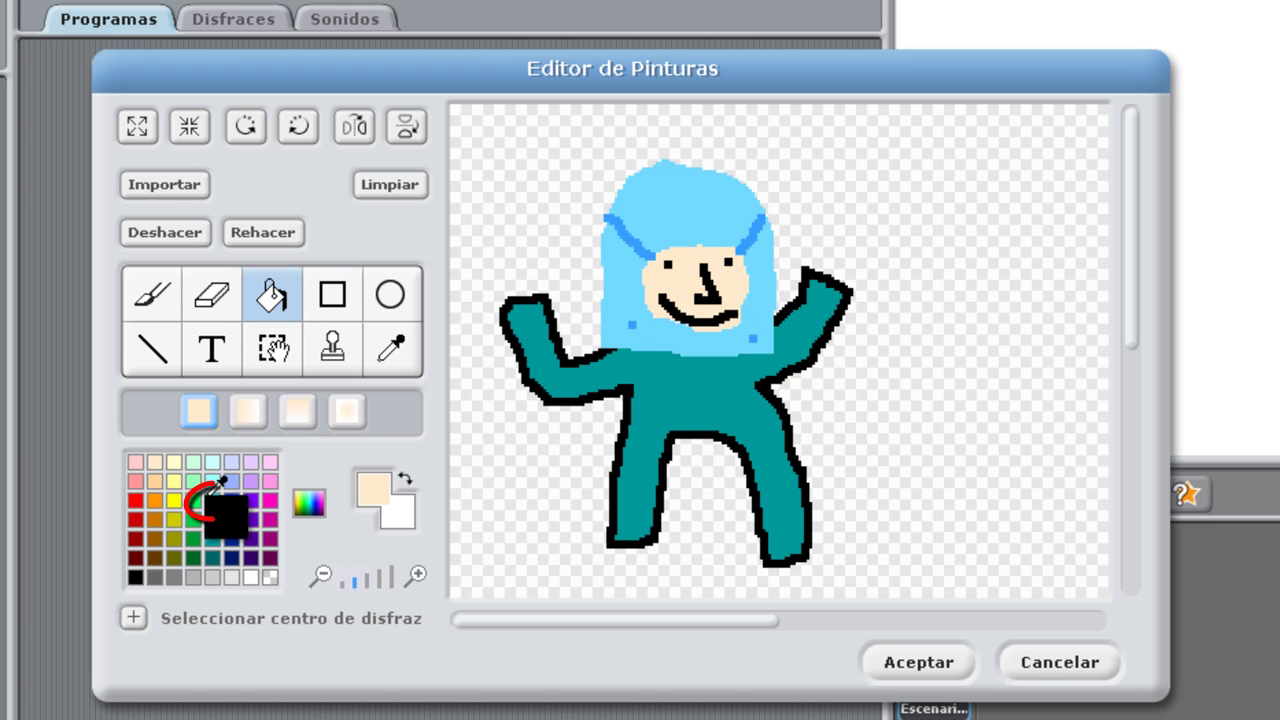
Step: Paint light-cyan bands across both lower legs of the suit with the small brush
left_click(214, 481)
left_click(217, 462)
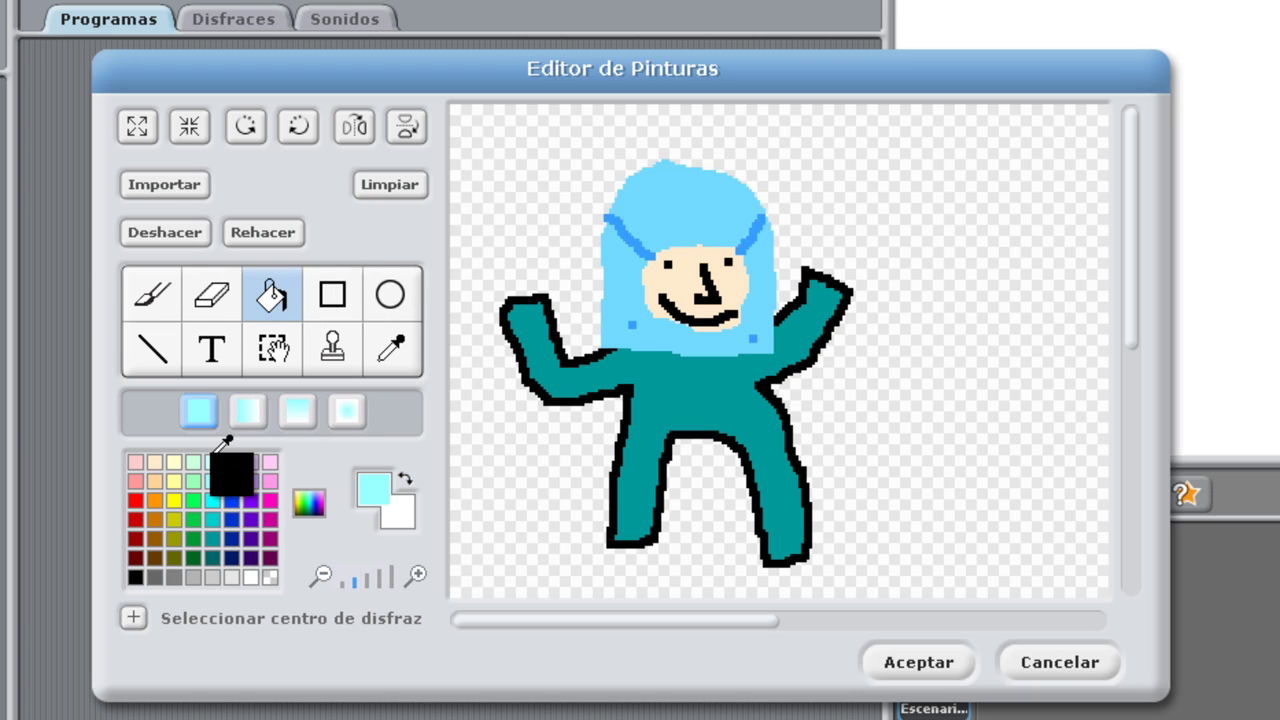
left_click(152, 293)
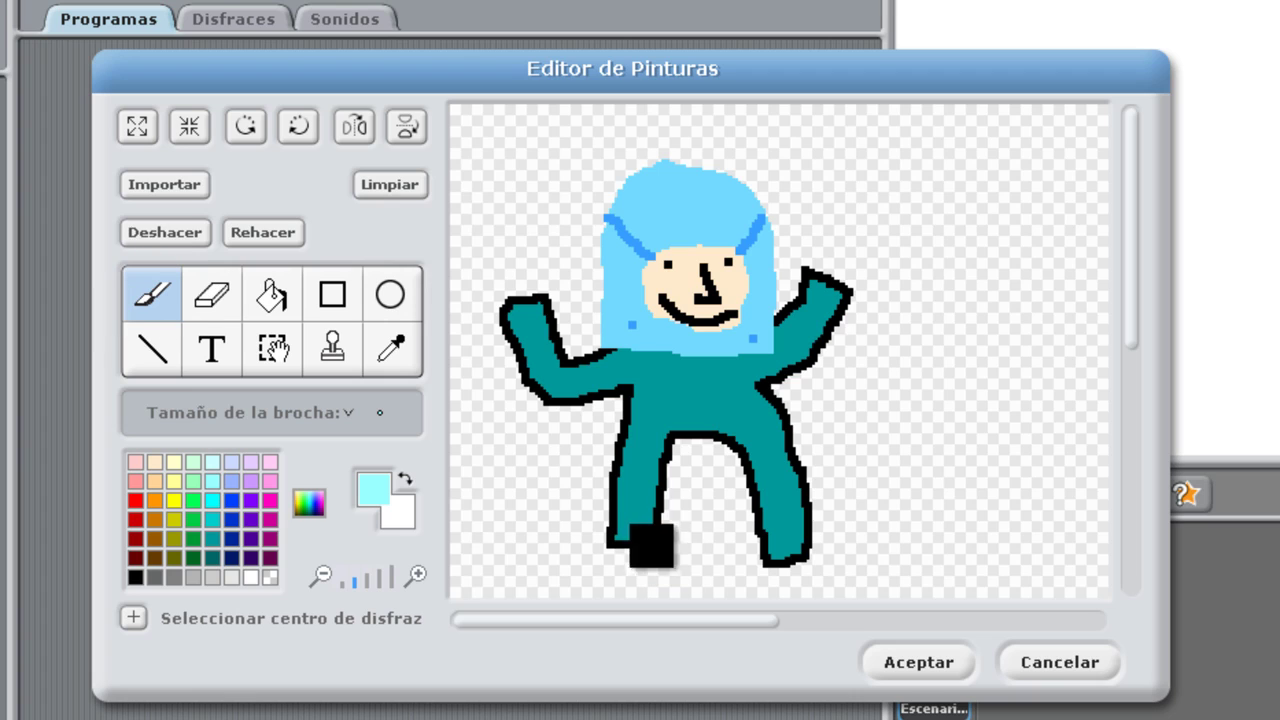
mouse_move(608, 510)
left_mouse_down()
mouse_move(655, 512)
mouse_move(608, 496)
mouse_move(660, 500)
left_mouse_up()
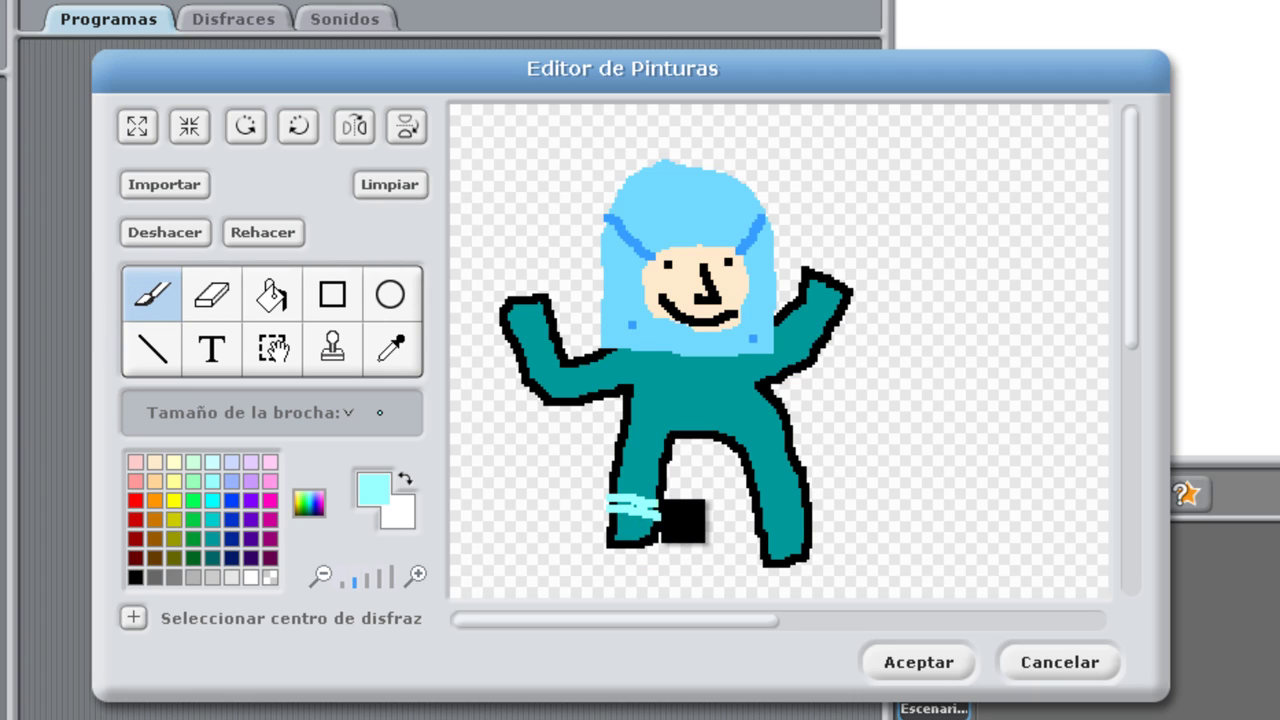
left_click_drag(828, 514, 787, 516)
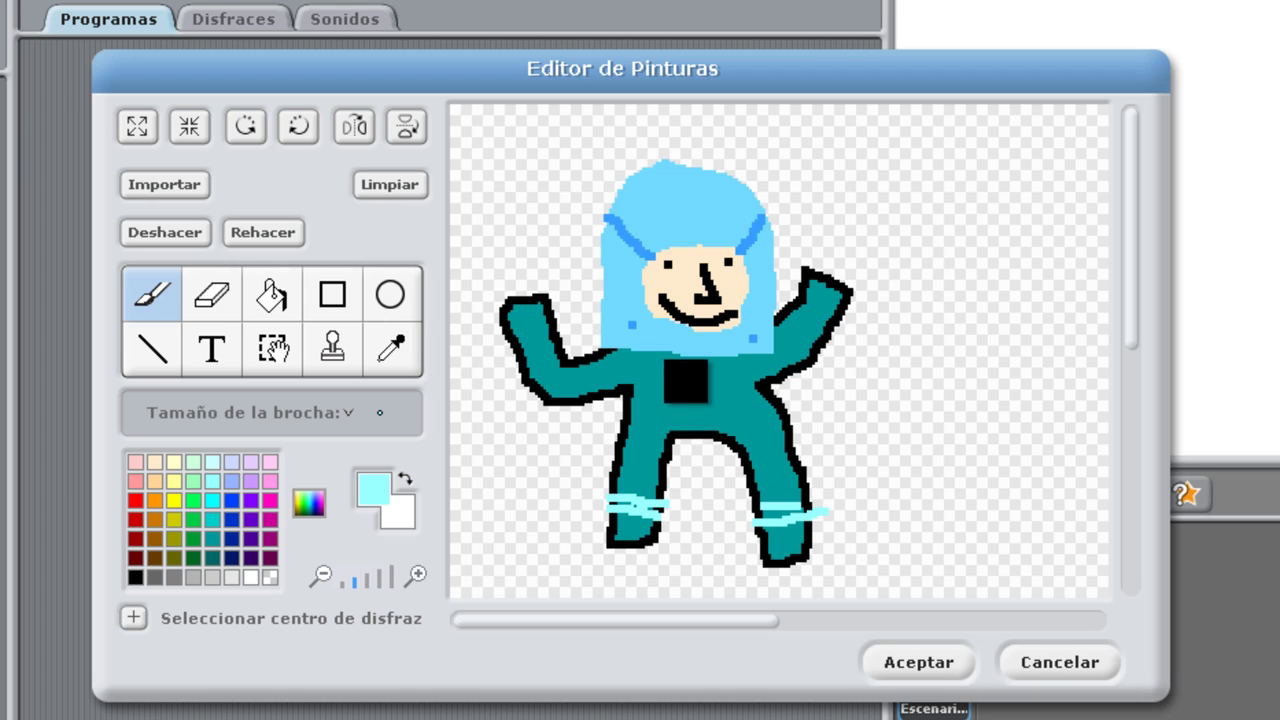
Step: Paint a light-cyan ladder pattern on the suit's chest and light-cyan bands across both forearms with the small brush
left_click_drag(667, 359, 674, 416)
left_click_drag(719, 358, 716, 430)
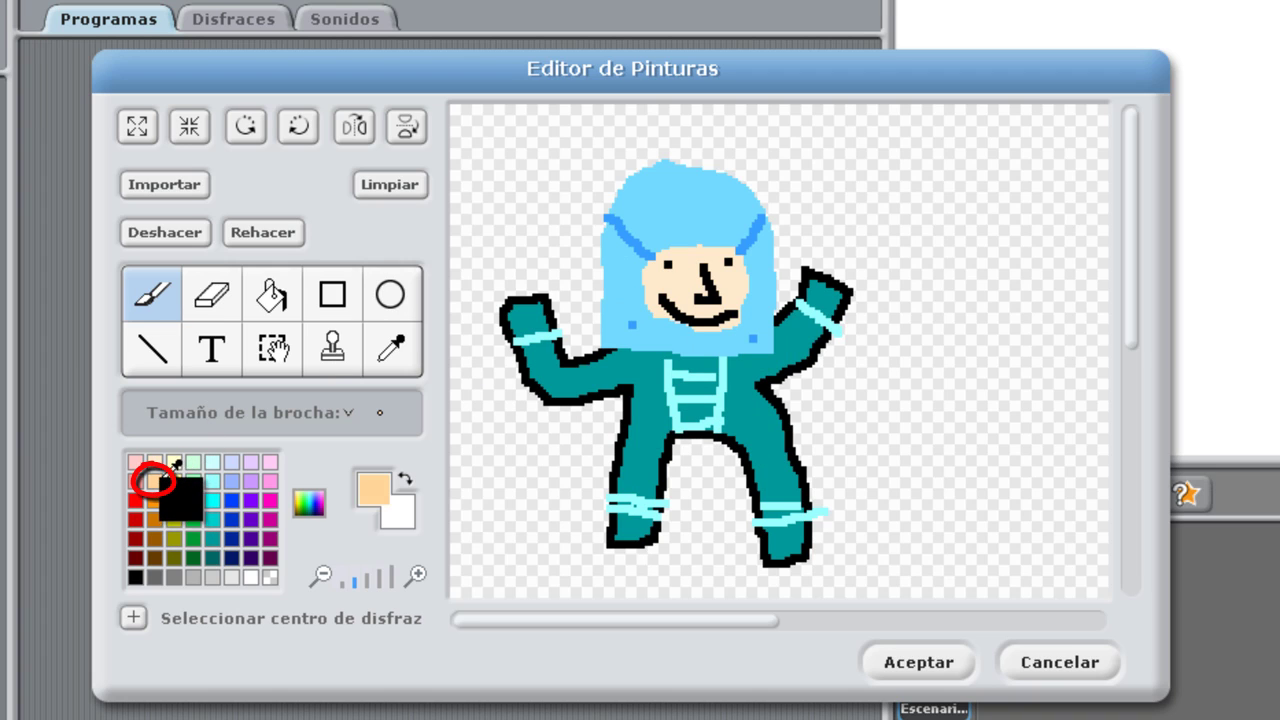
Step: Fill the face with the darker peach colour as a solid fill and accept the painted costume
left_click(270, 294)
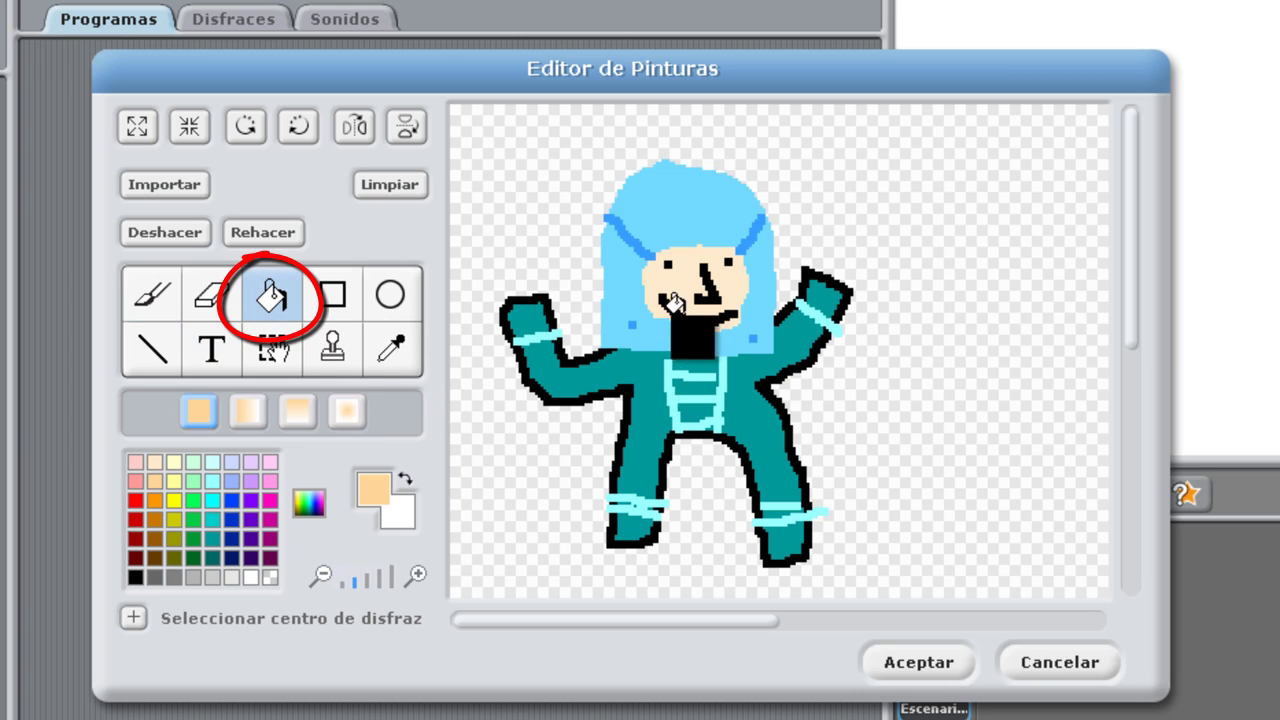
left_click(672, 300)
left_click(680, 277)
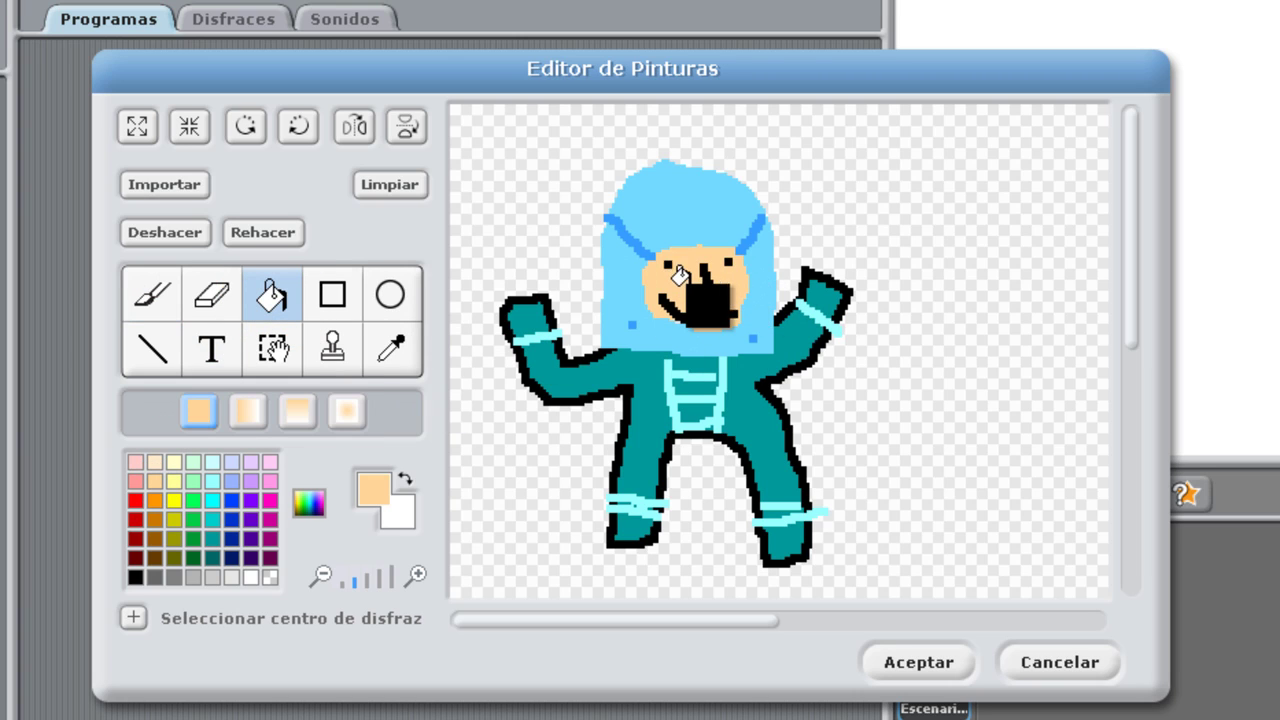
key("ctrl+z")
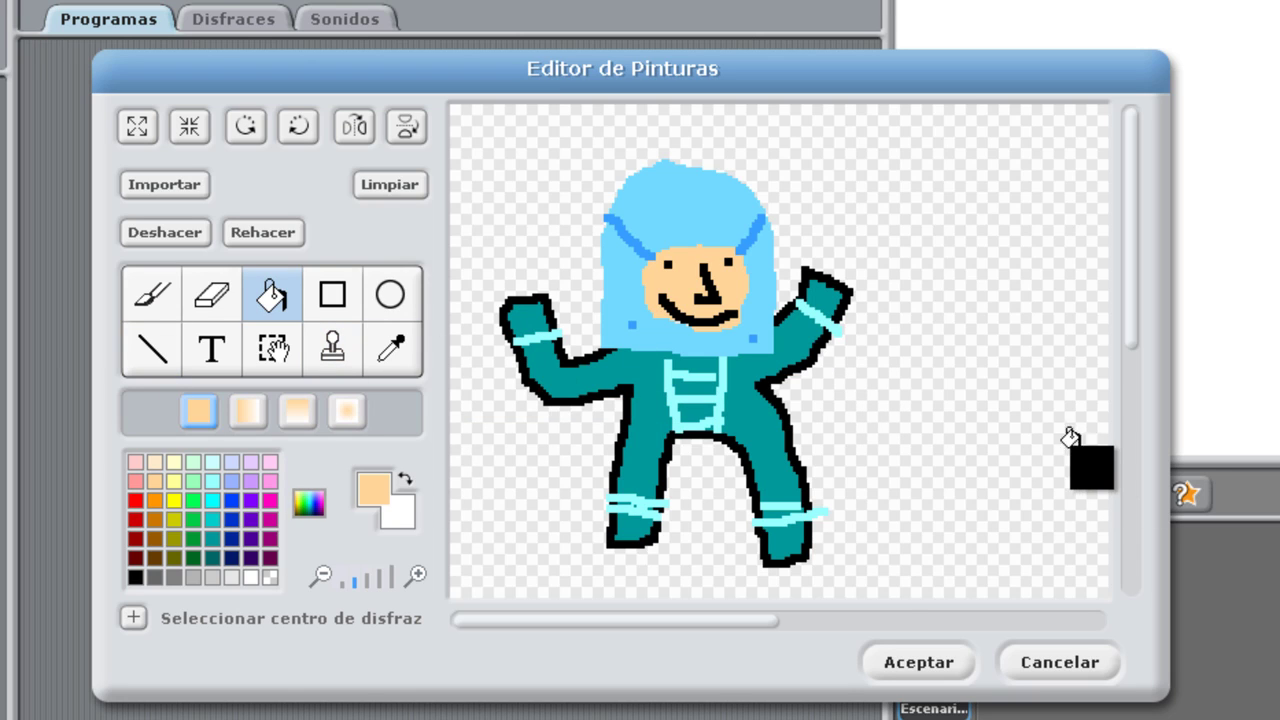
left_click(925, 665)
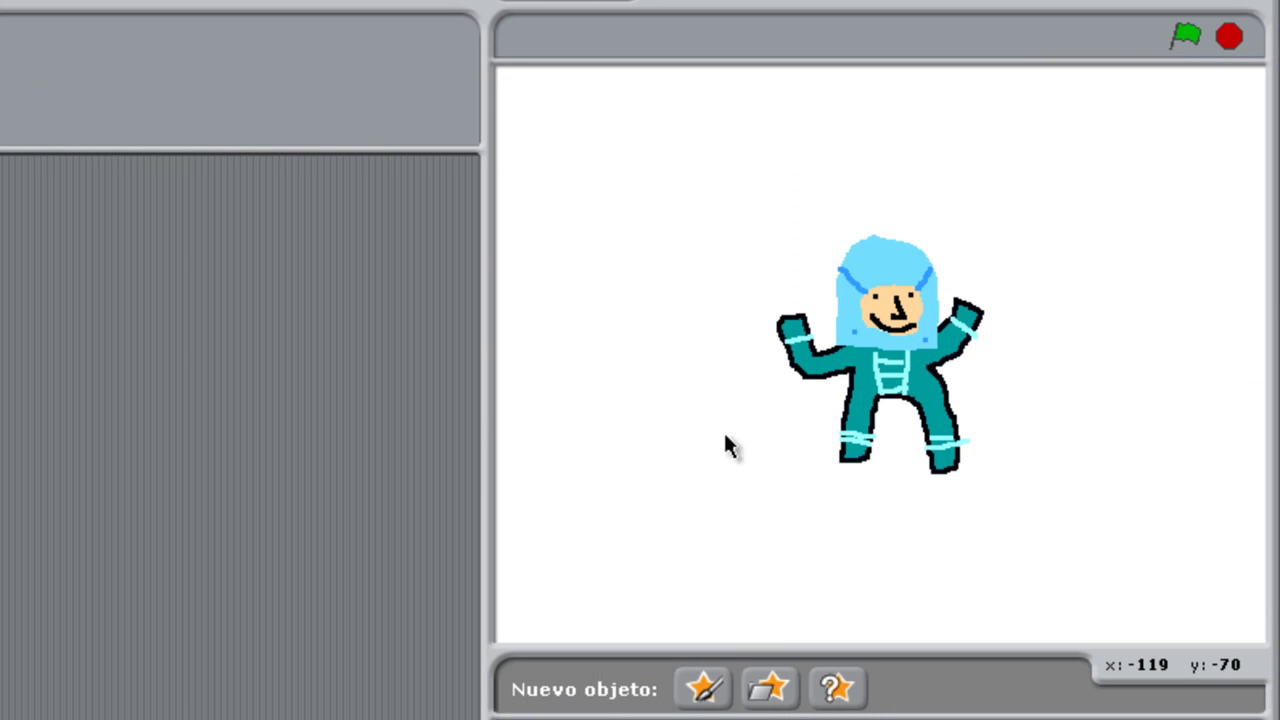
Step: Move the sprite left on the stage to about x -106, y 0 and open its costume disfraz1 for editing
left_click_drag(885, 372, 725, 372)
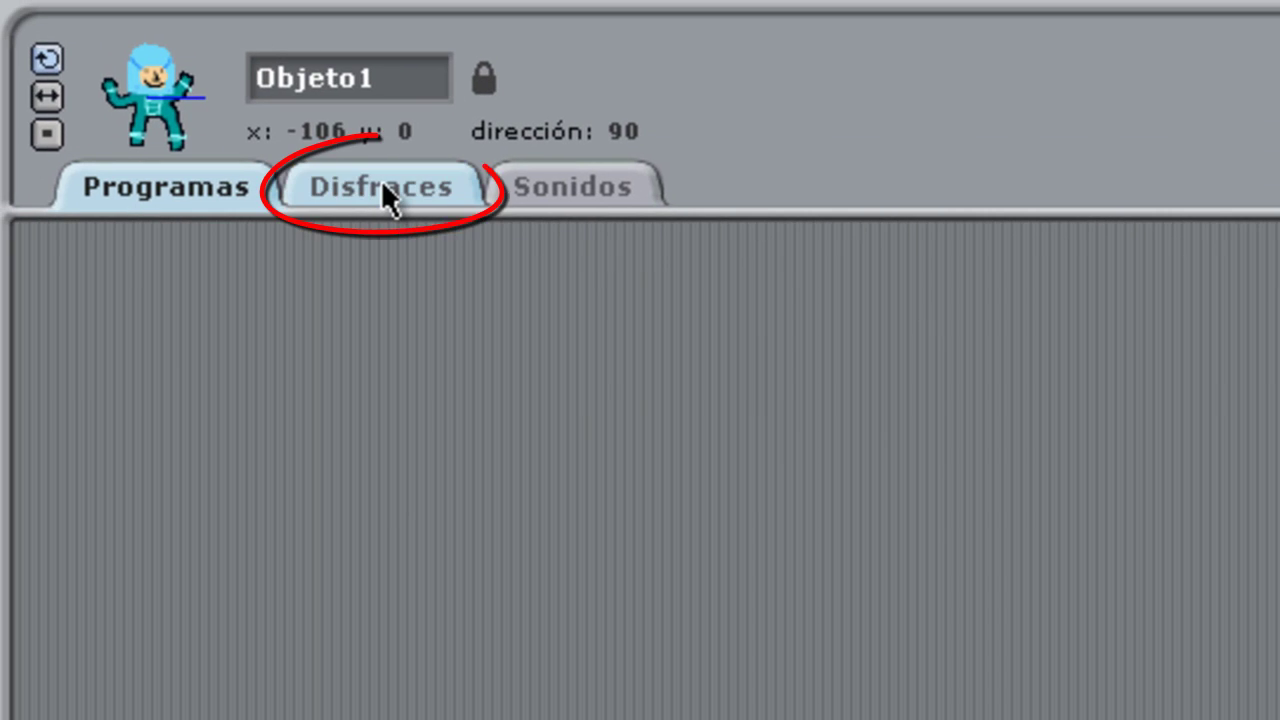
left_click(381, 185)
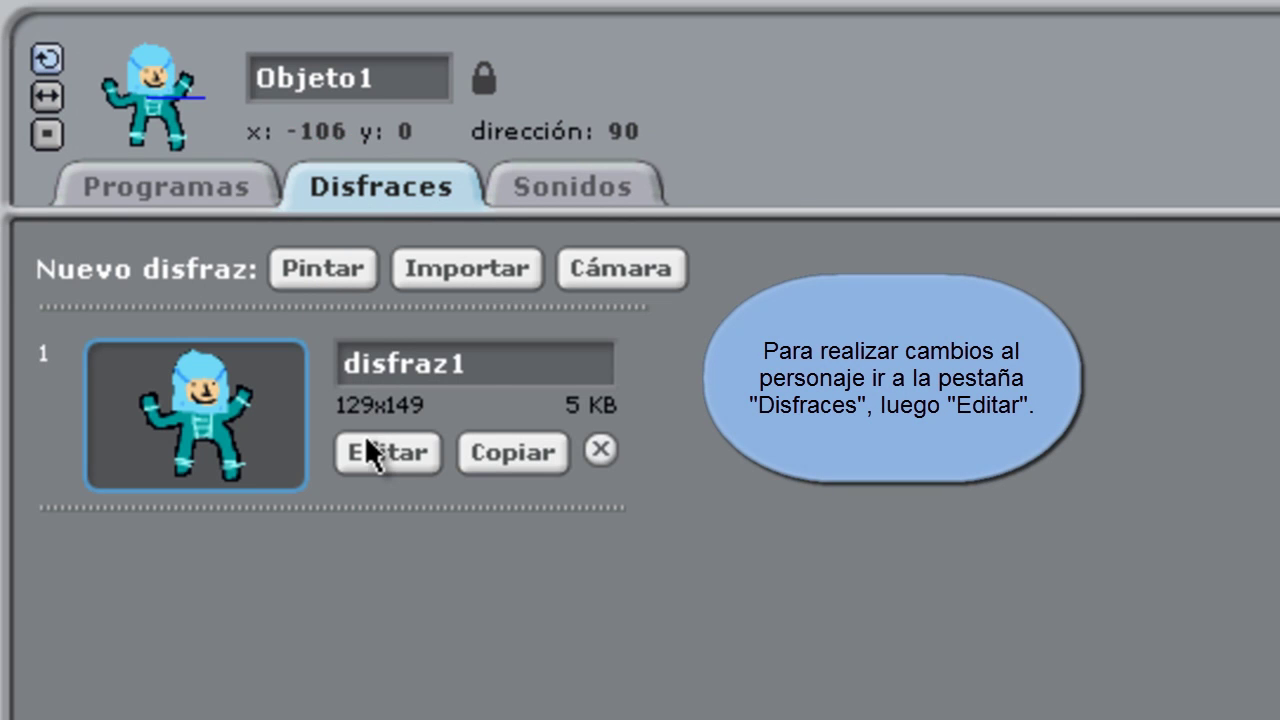
left_click(367, 441)
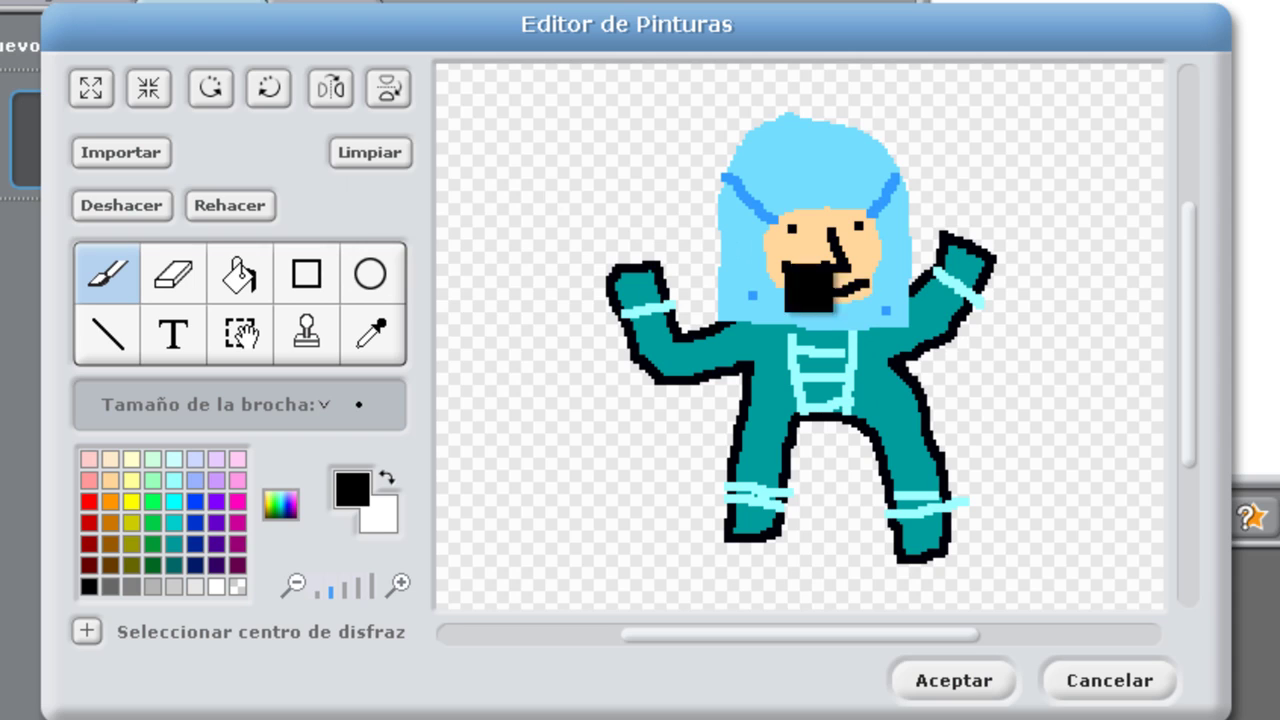
Step: Rotate the character counterclockwise through a full turn, and one step clockwise and back
left_click(218, 90)
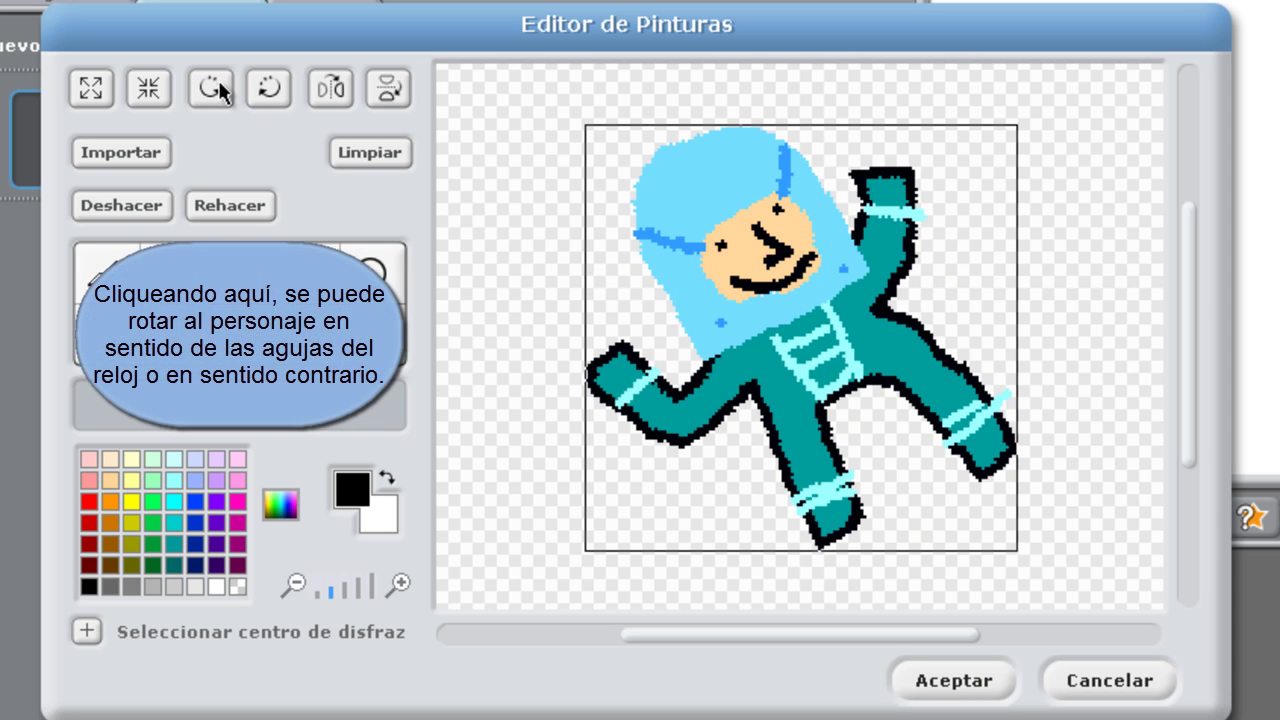
left_click(220, 90)
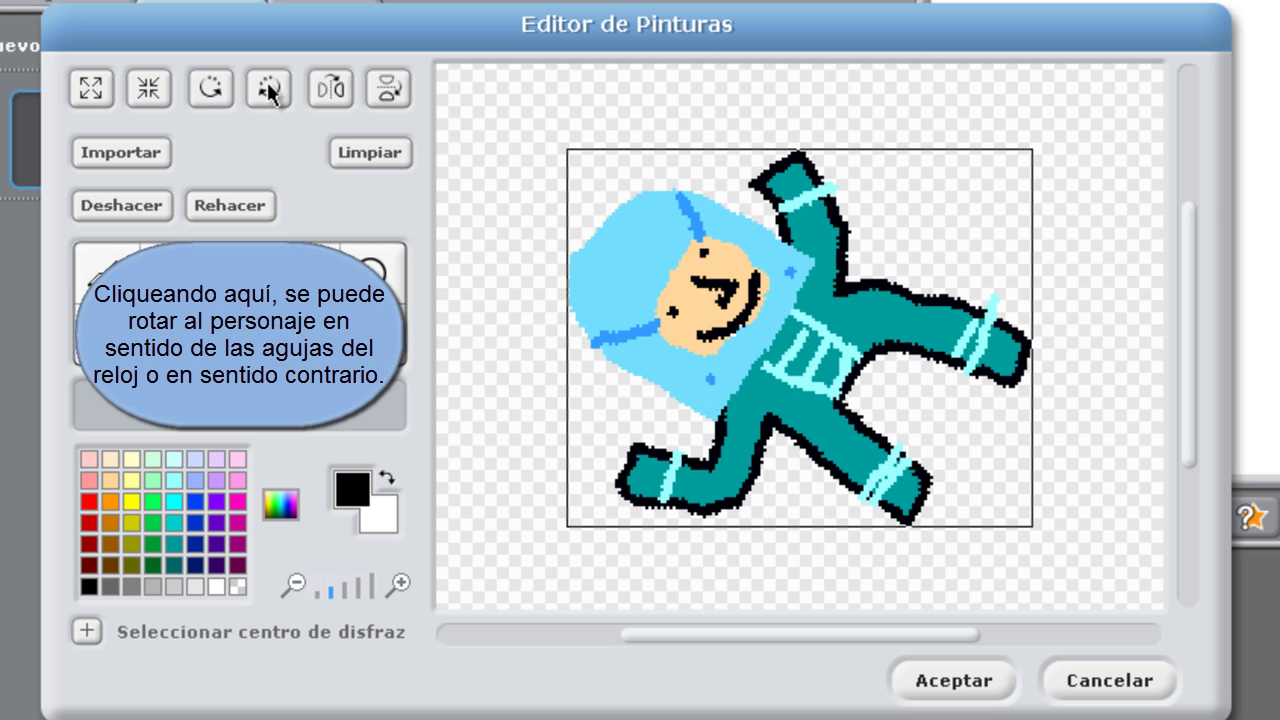
left_click(214, 88)
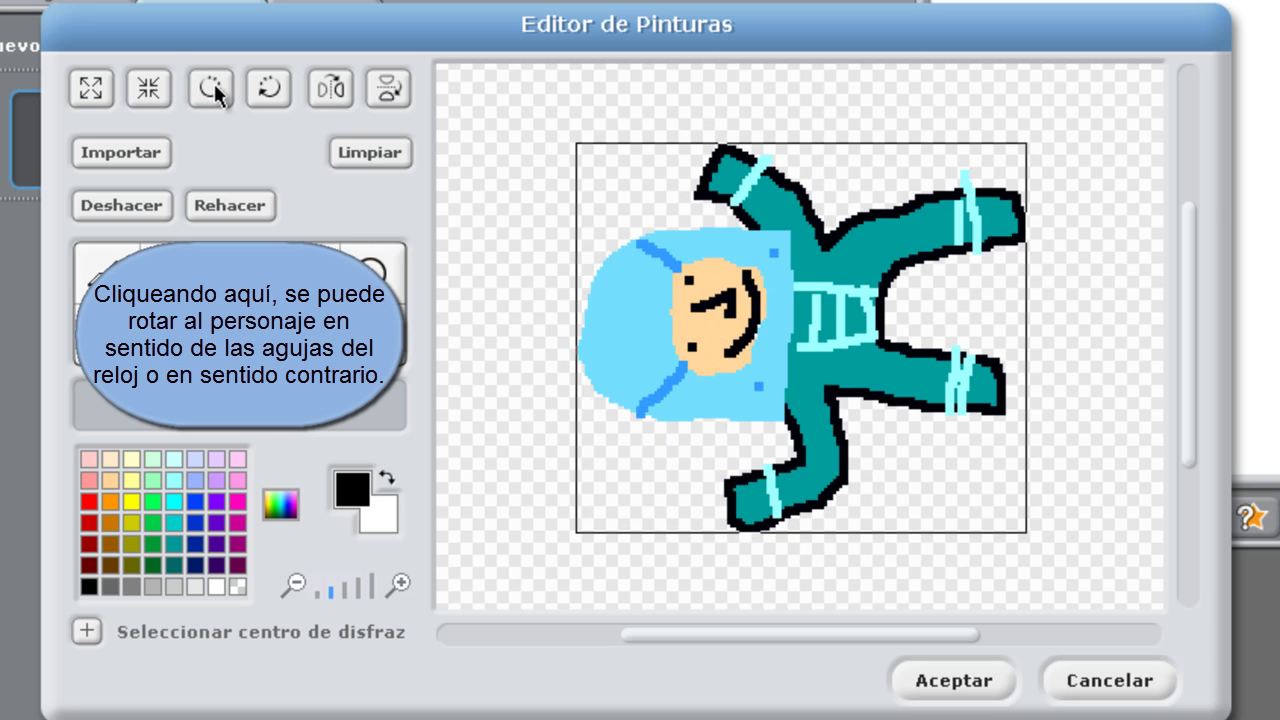
left_click(215, 89)
left_click(216, 90)
left_click(215, 90)
left_click(215, 90)
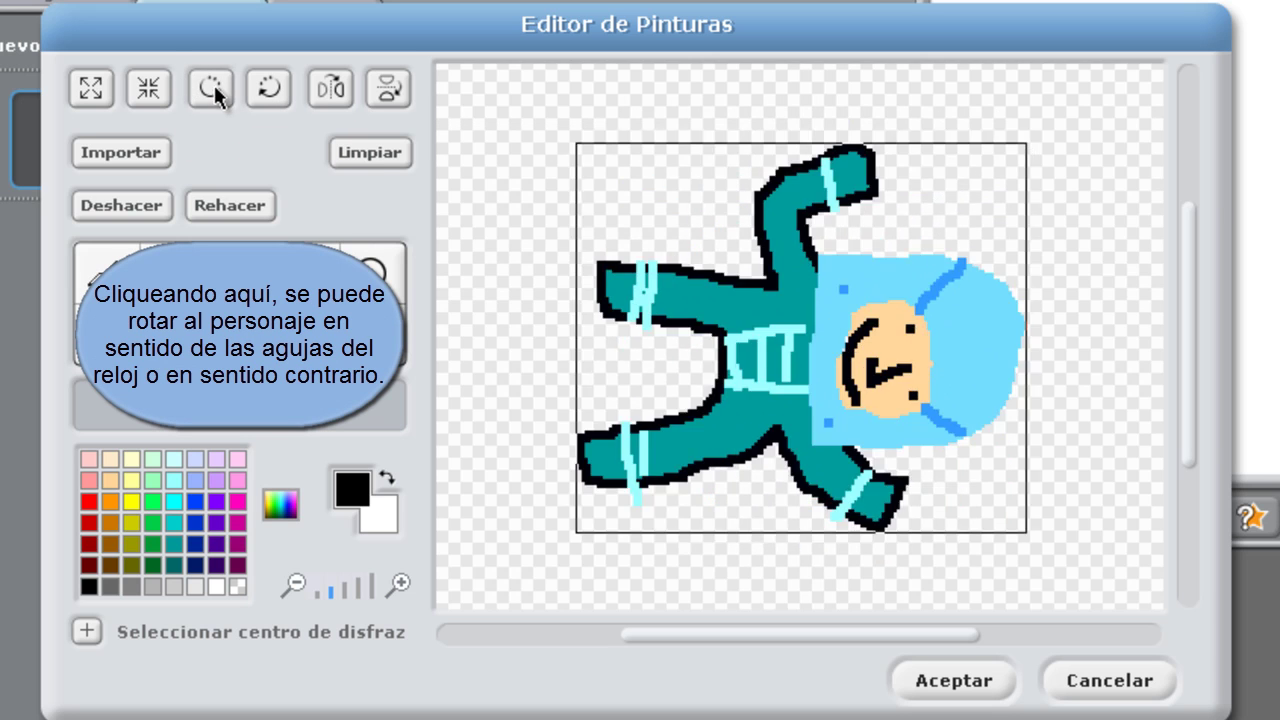
left_click(215, 90)
left_click(215, 90)
left_click(215, 90)
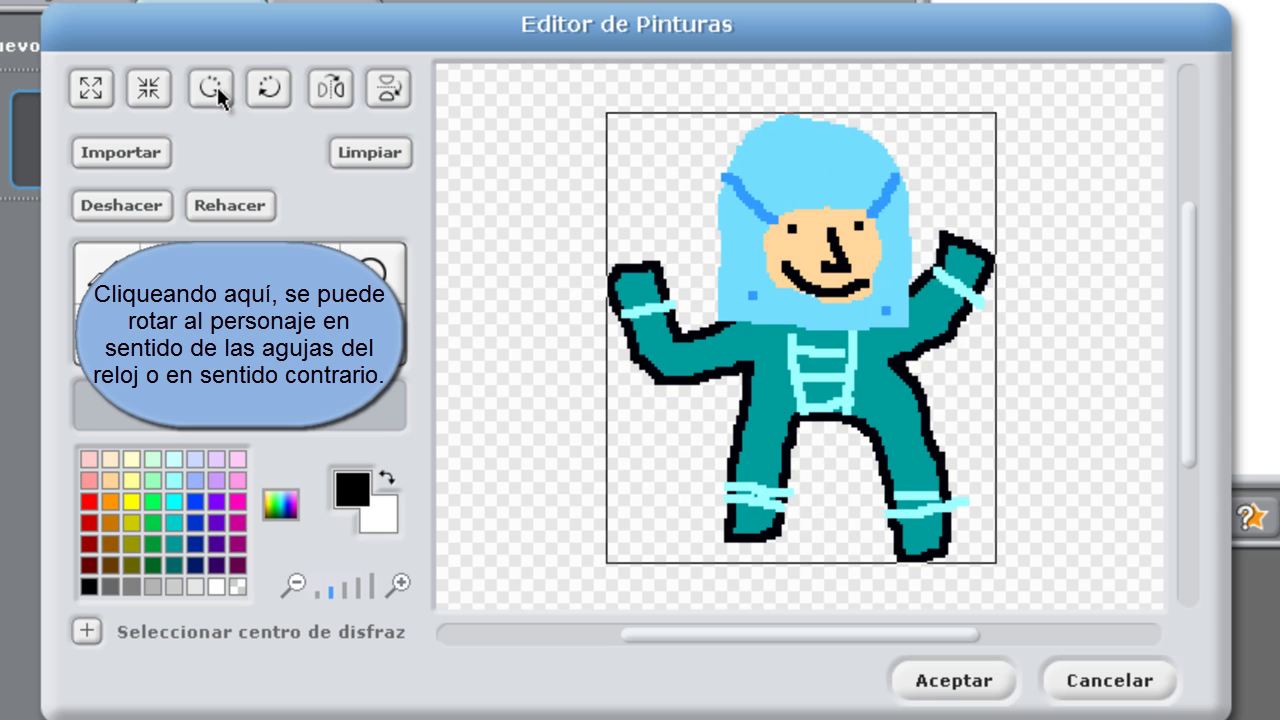
left_click(276, 95)
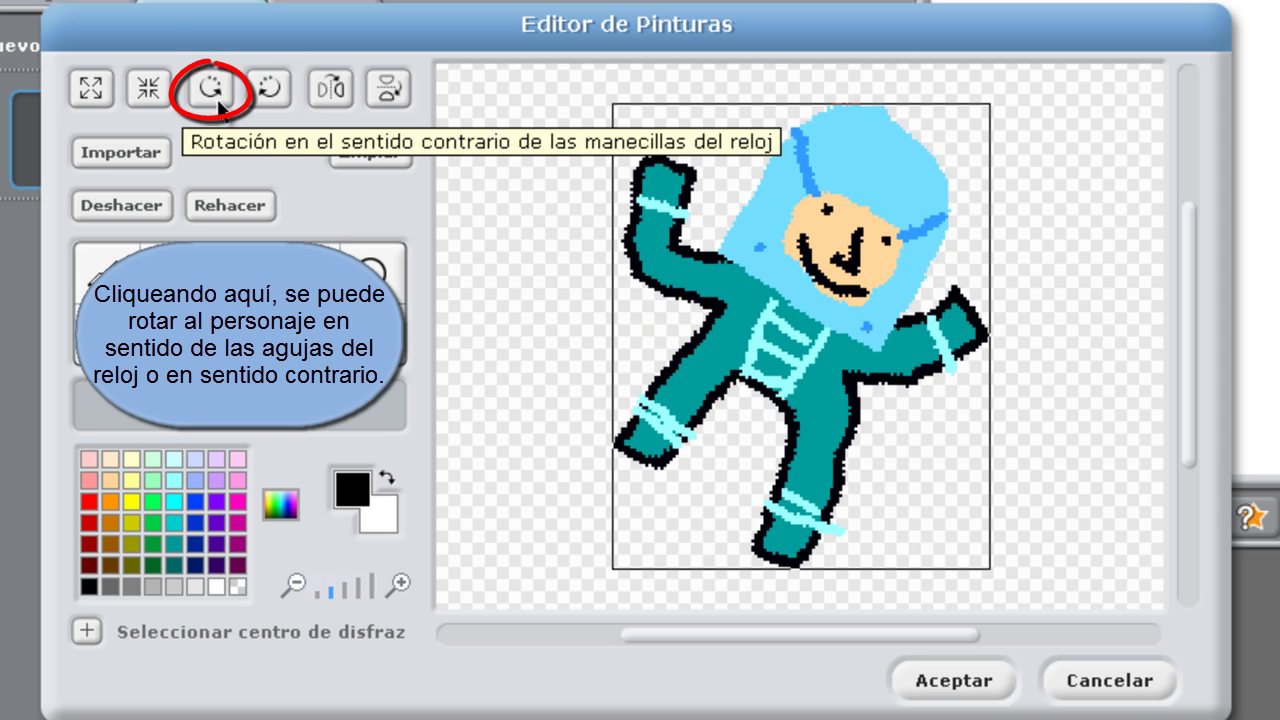
left_click(226, 100)
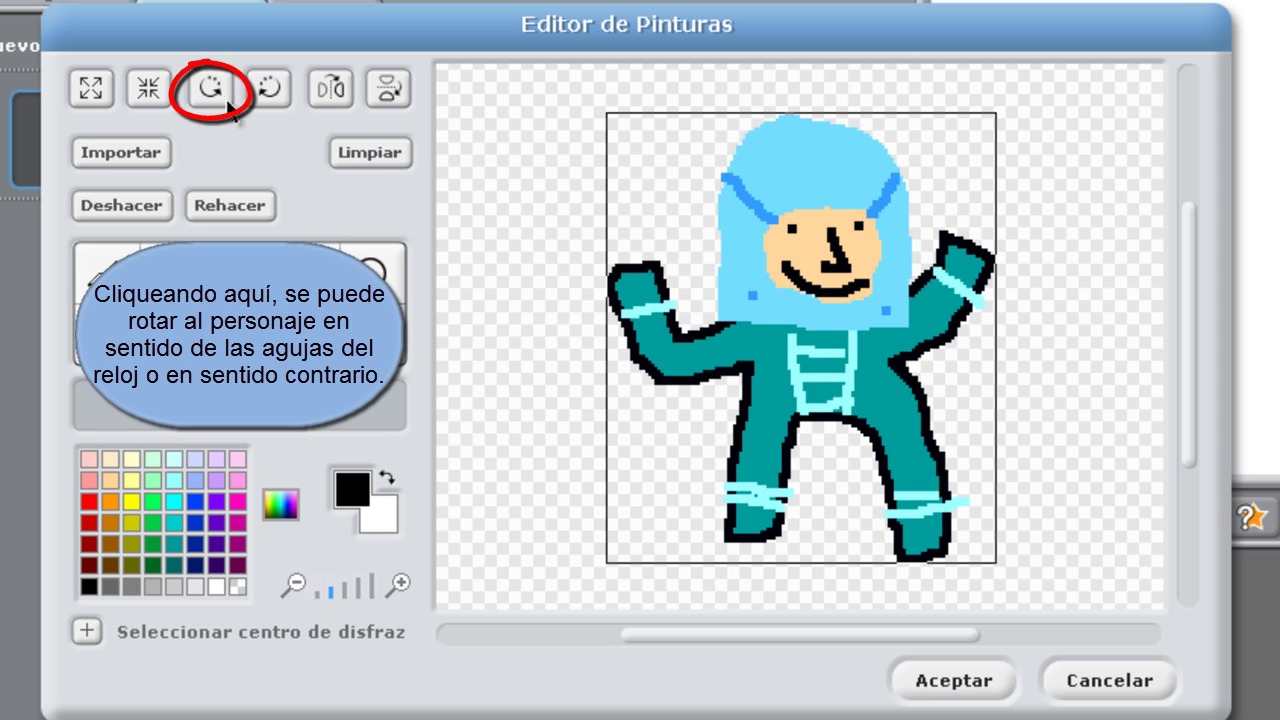
Step: Mirror the character horizontally
left_click(337, 93)
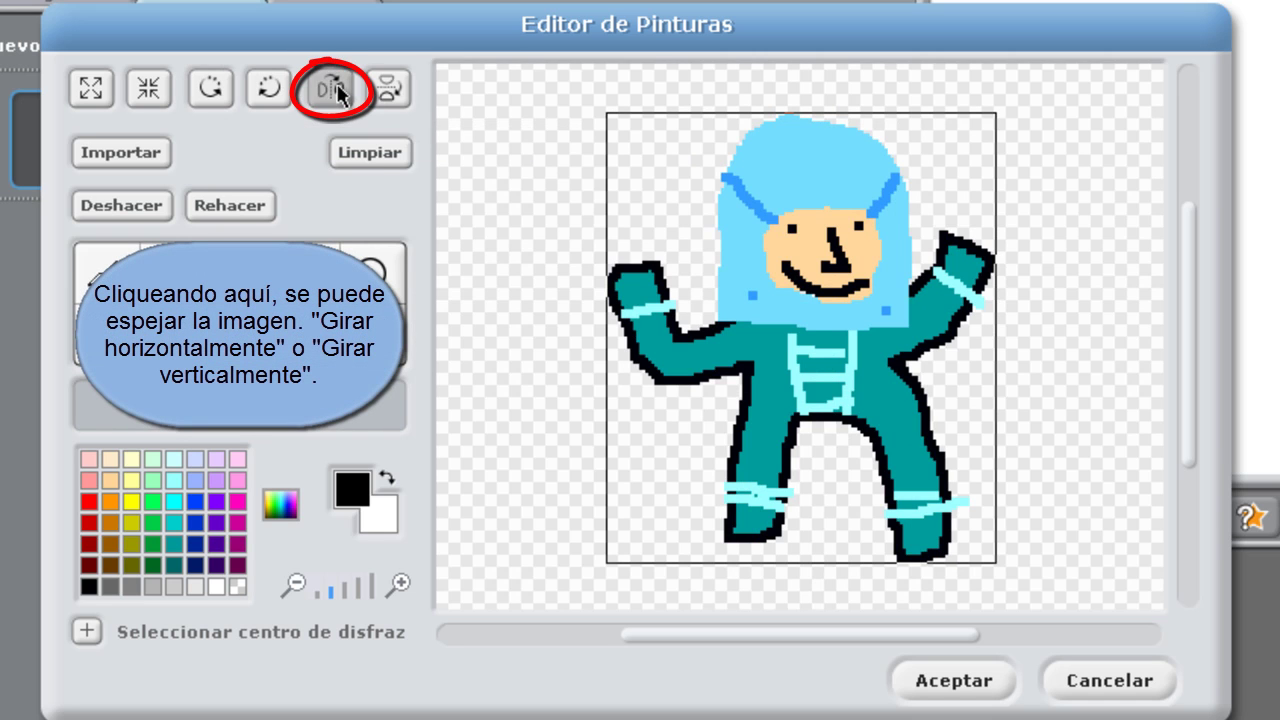
left_click(337, 93)
left_click(337, 93)
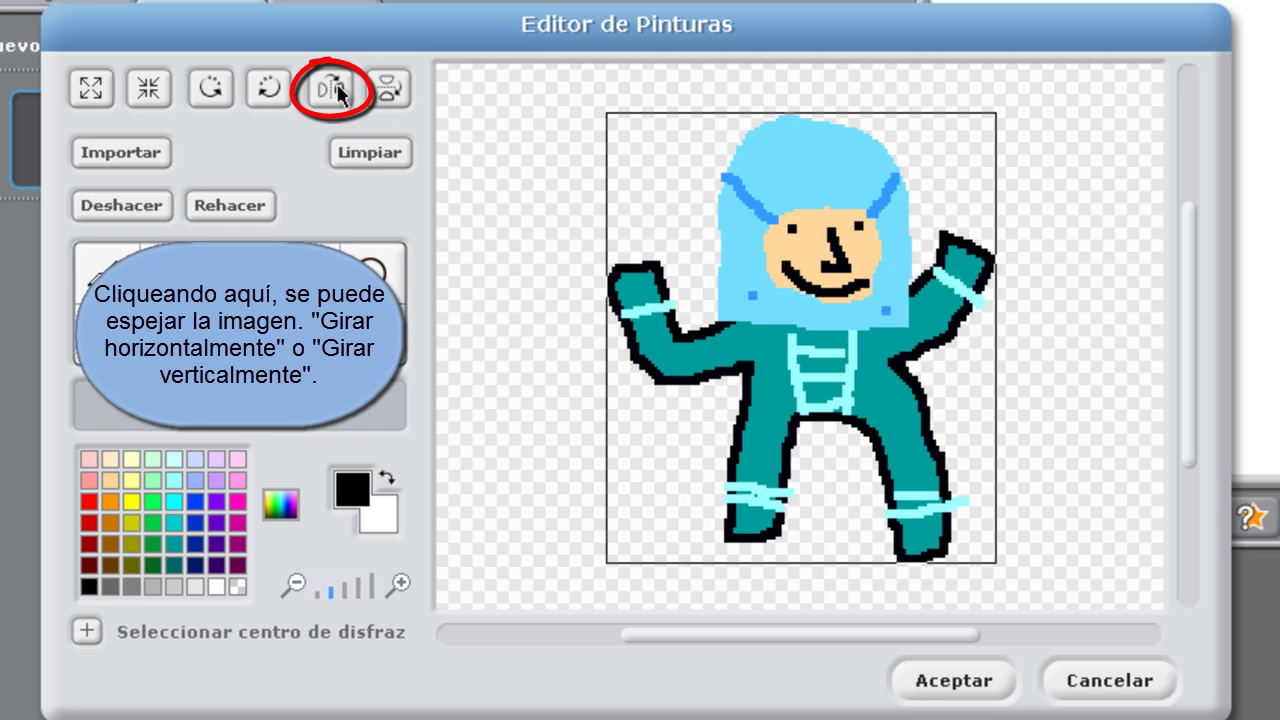
Step: Flip the character vertically and return it to upright
left_click(387, 93)
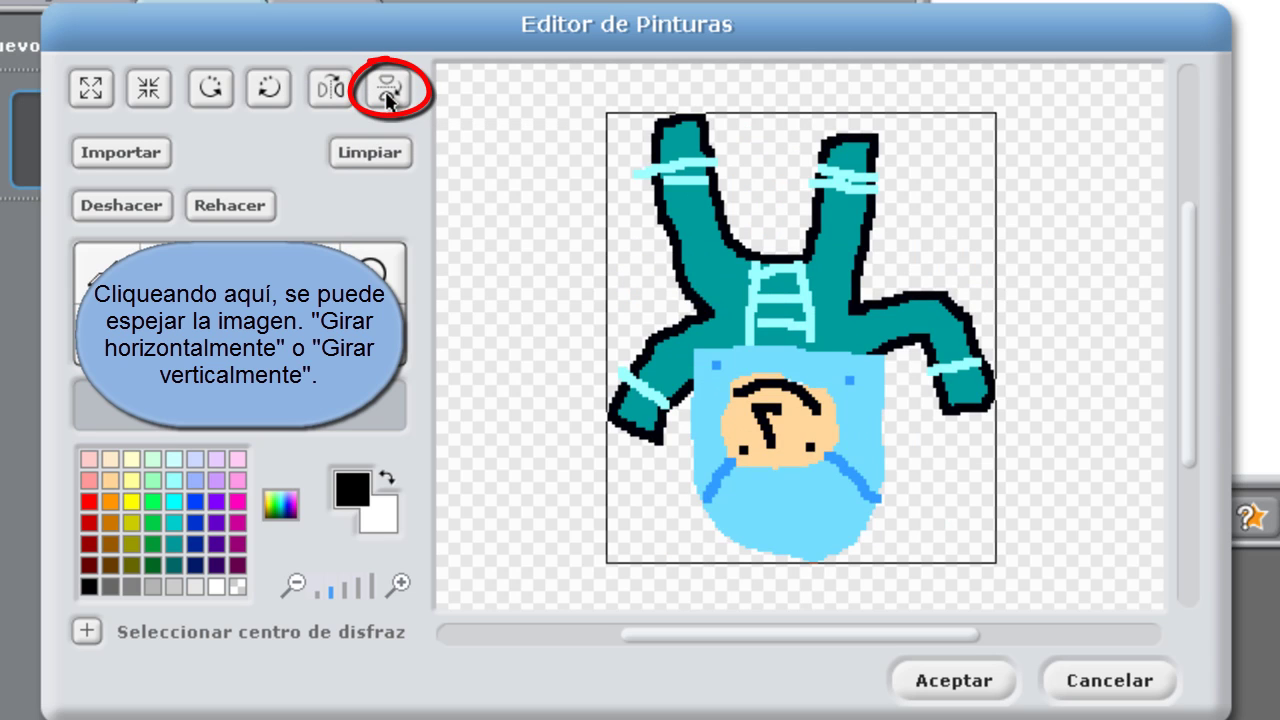
left_click(387, 93)
left_click(387, 93)
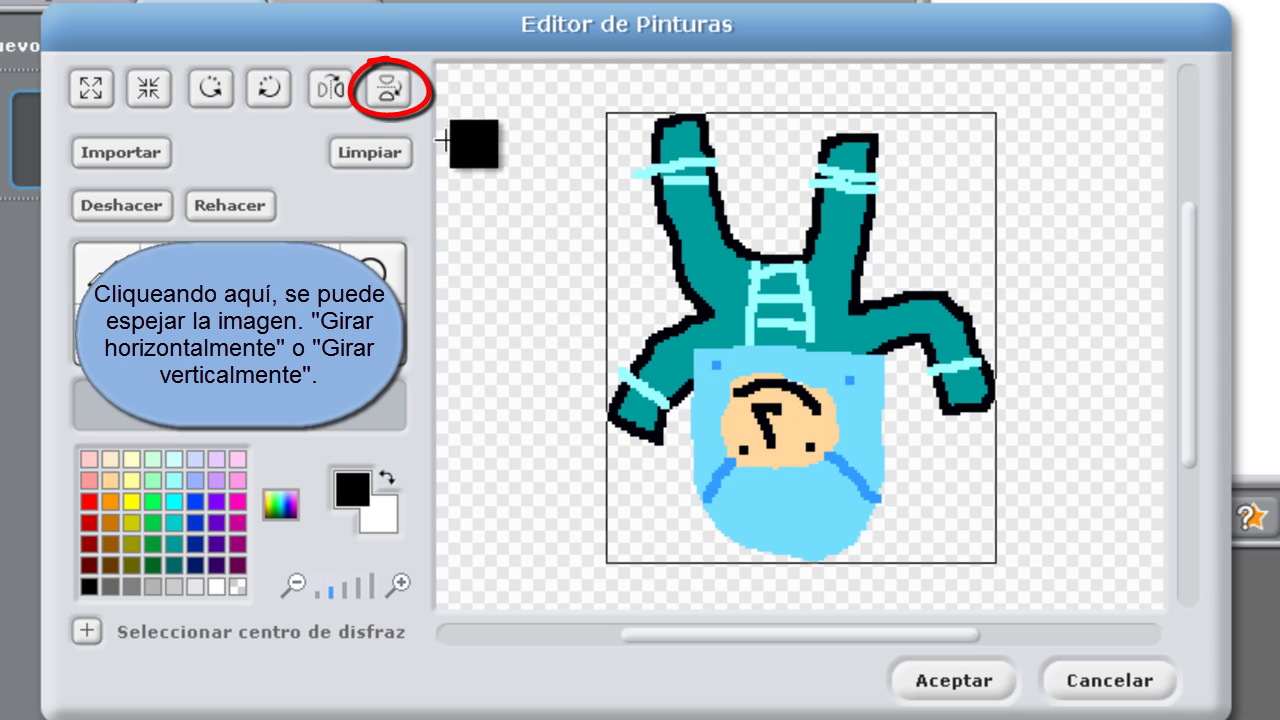
left_click(387, 93)
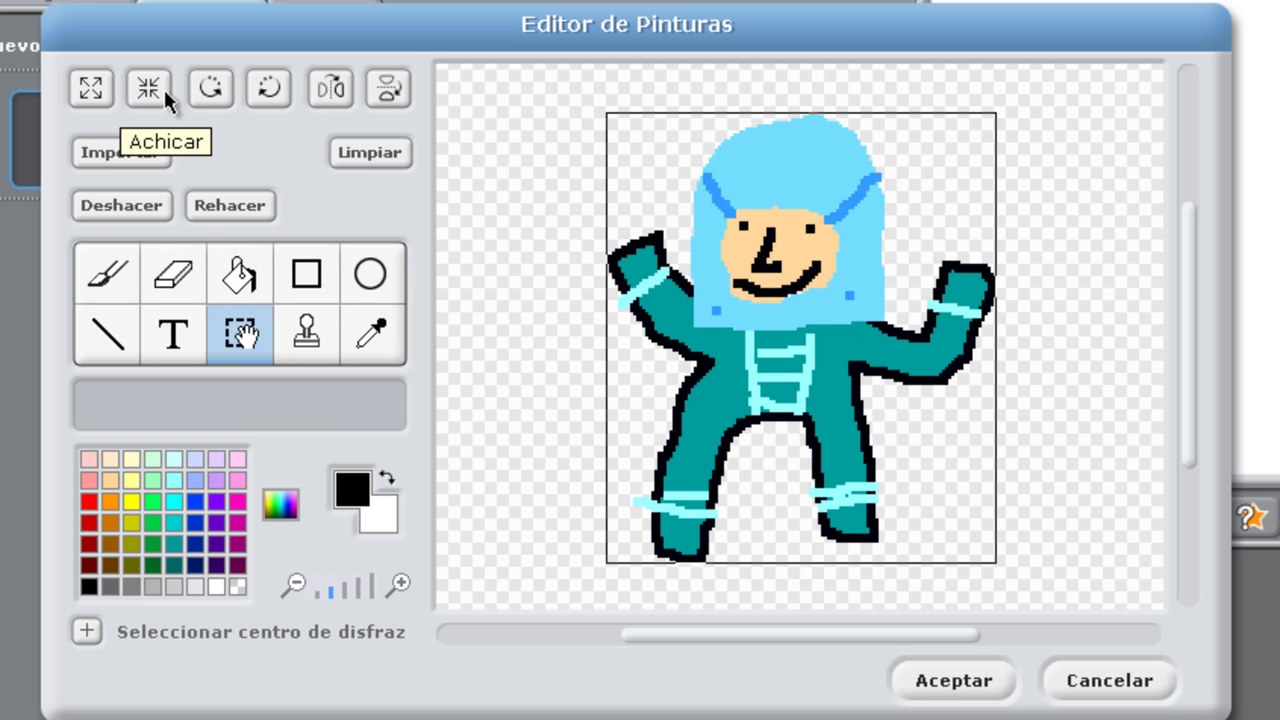
Step: Enlarge the character, shrink it below its original size and enlarge it back to its original size
left_click(92, 92)
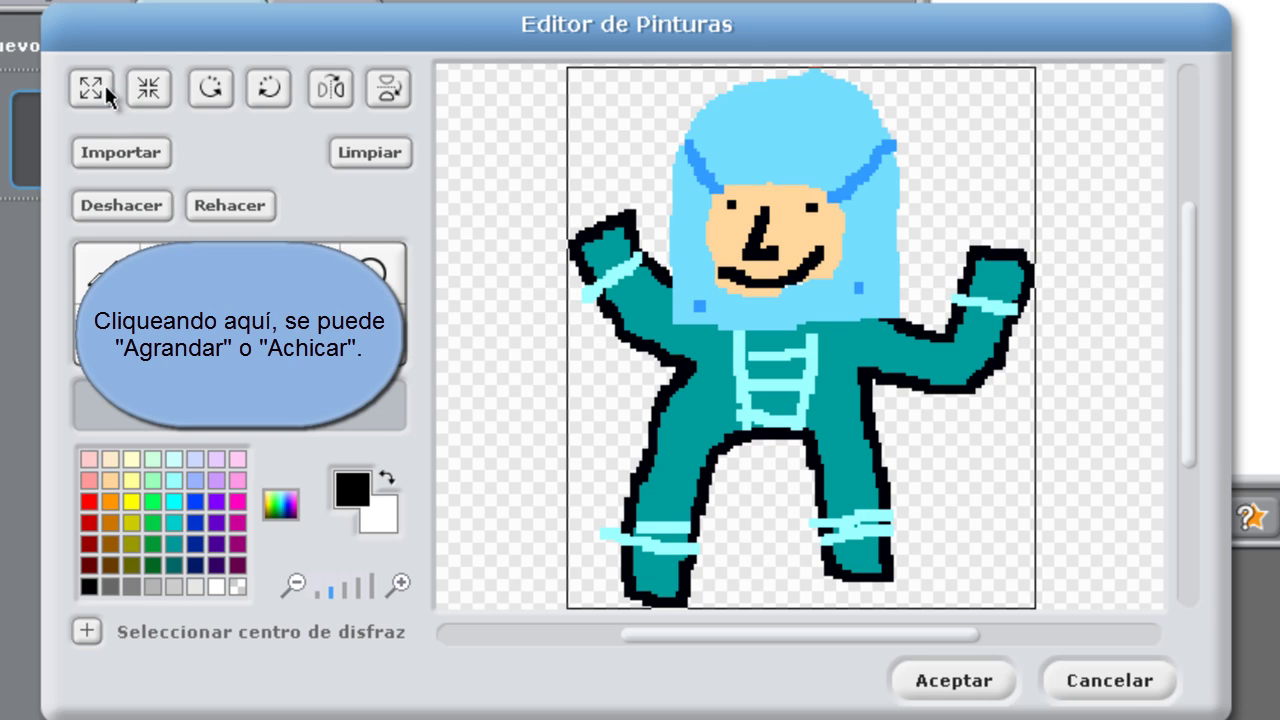
left_click(145, 92)
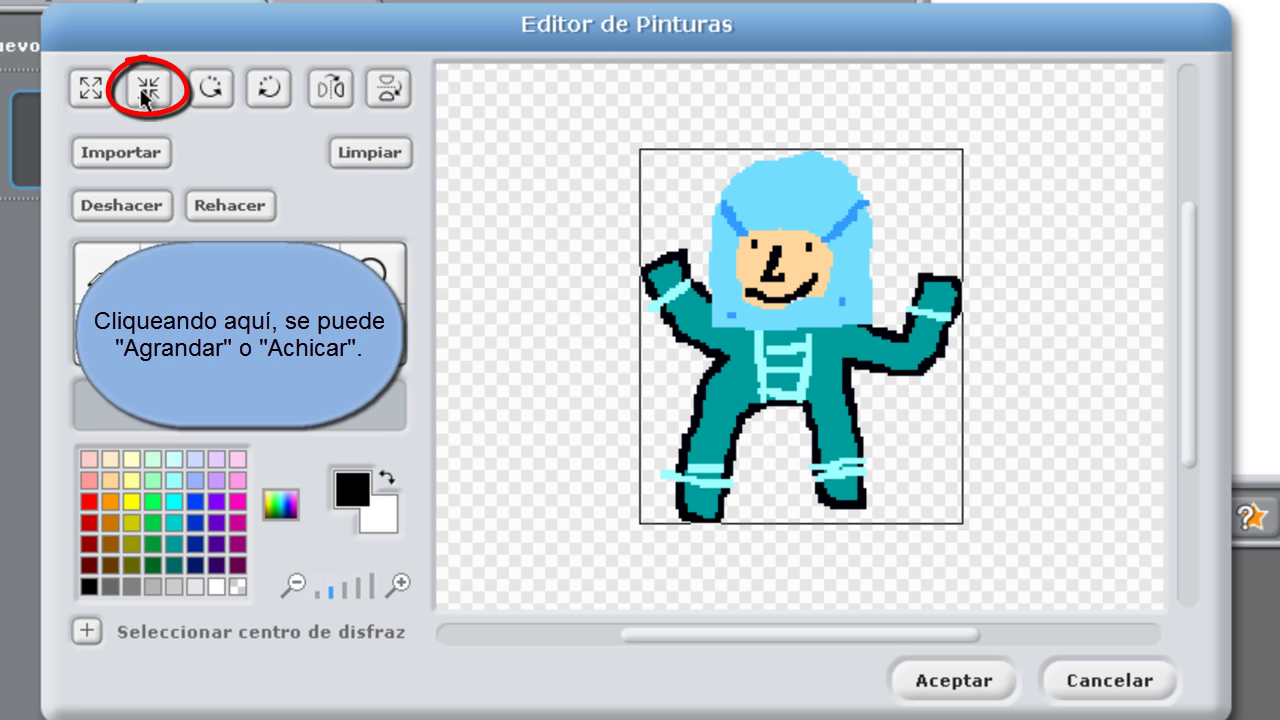
left_click(90, 88)
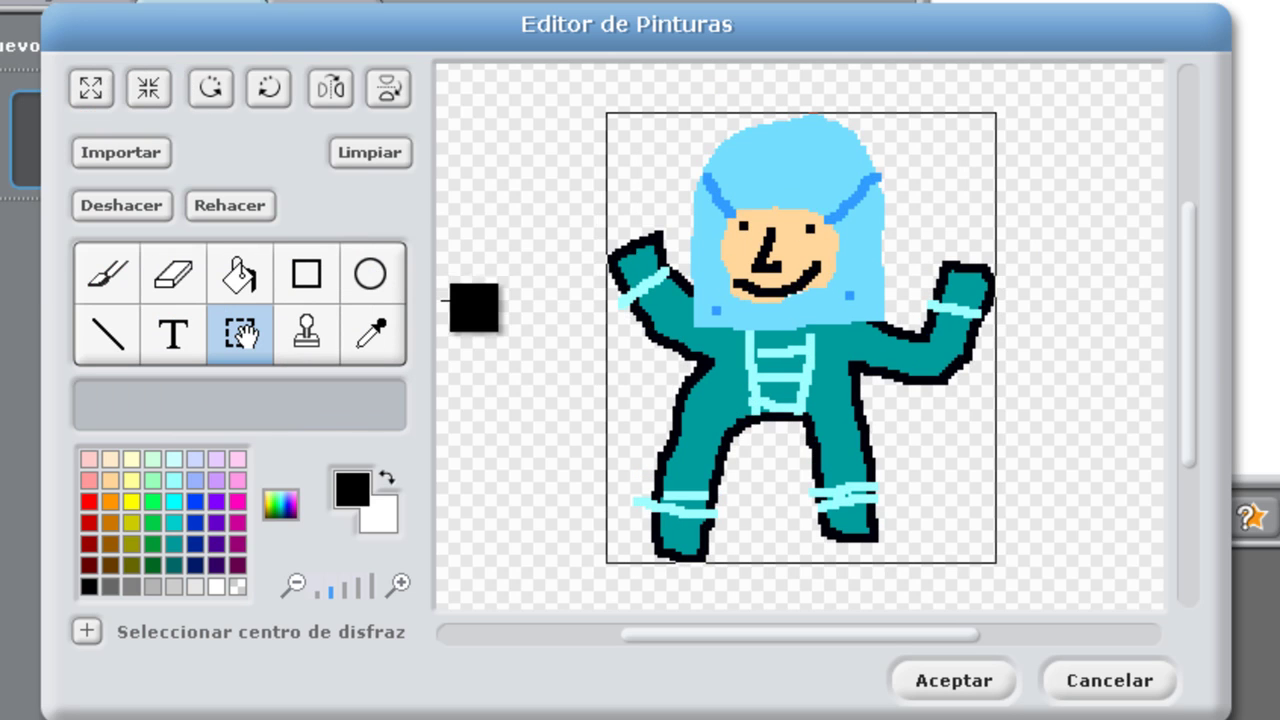
Step: Trim the outer edge of the hand on the downward-bent arm with the eraser and accept the edited costume
left_click(186, 276)
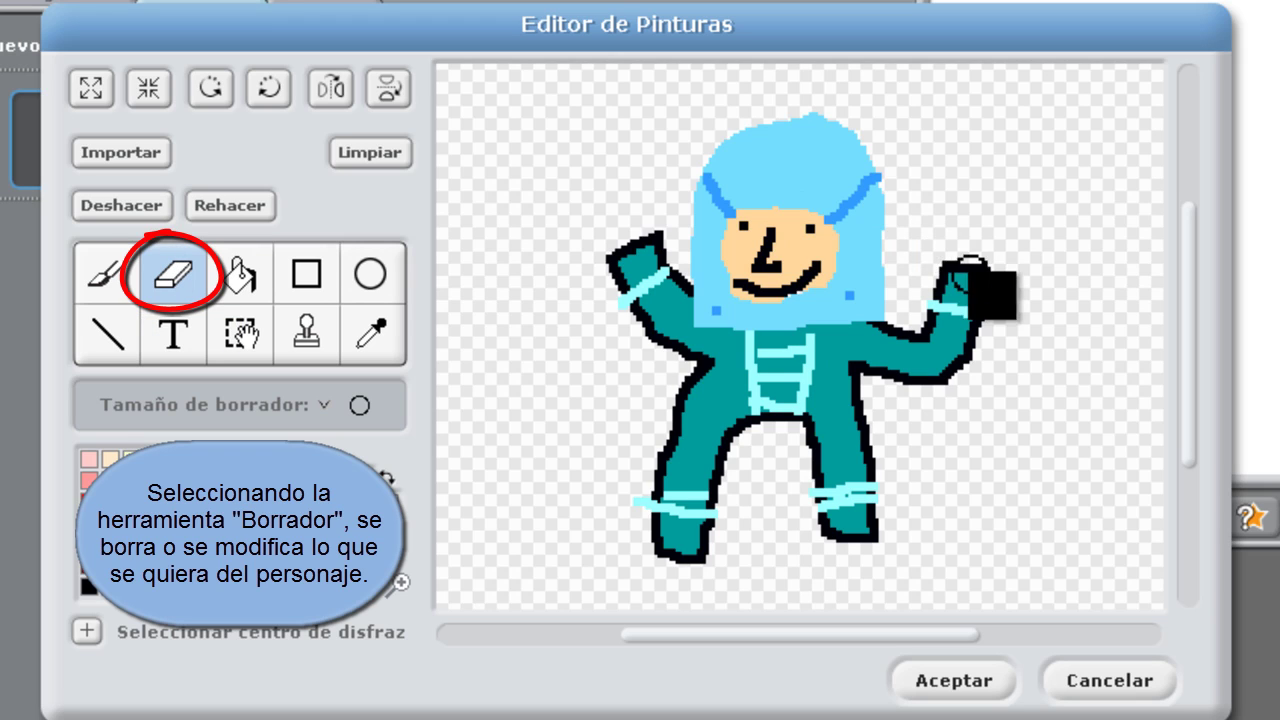
mouse_move(955, 268)
left_mouse_down()
mouse_move(997, 274)
mouse_move(957, 280)
mouse_move(997, 283)
left_mouse_up()
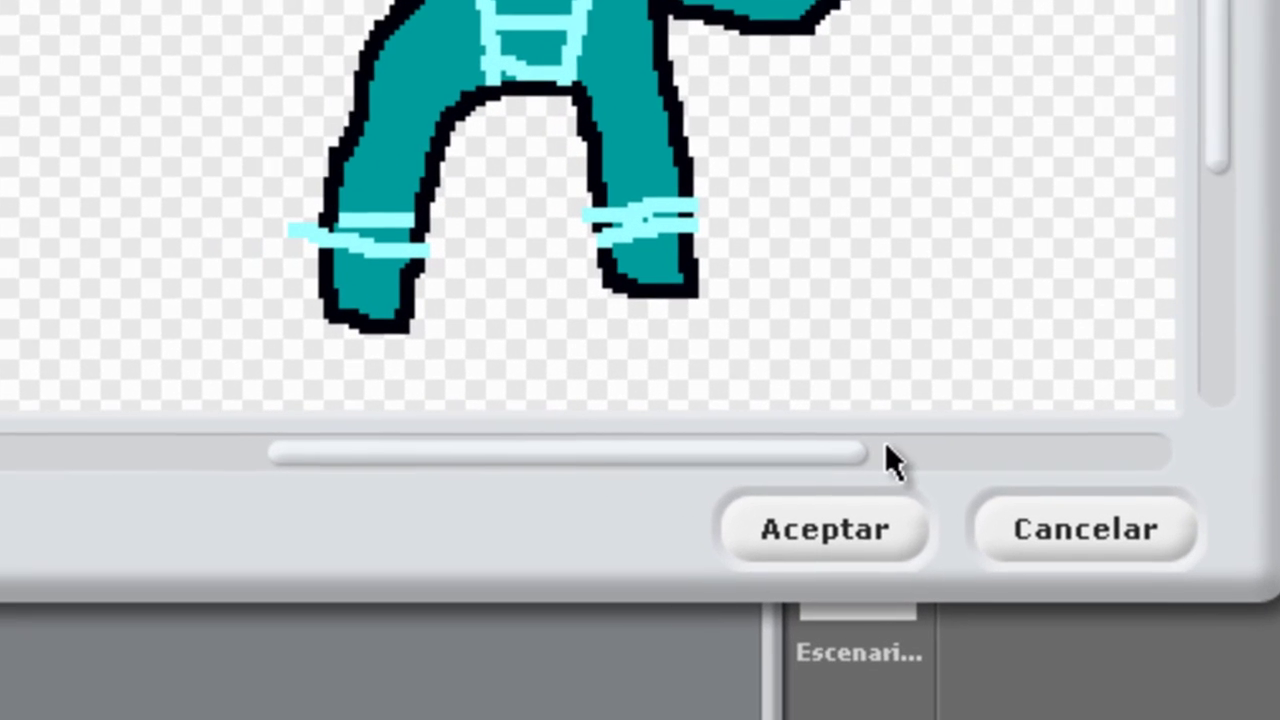
left_click(860, 522)
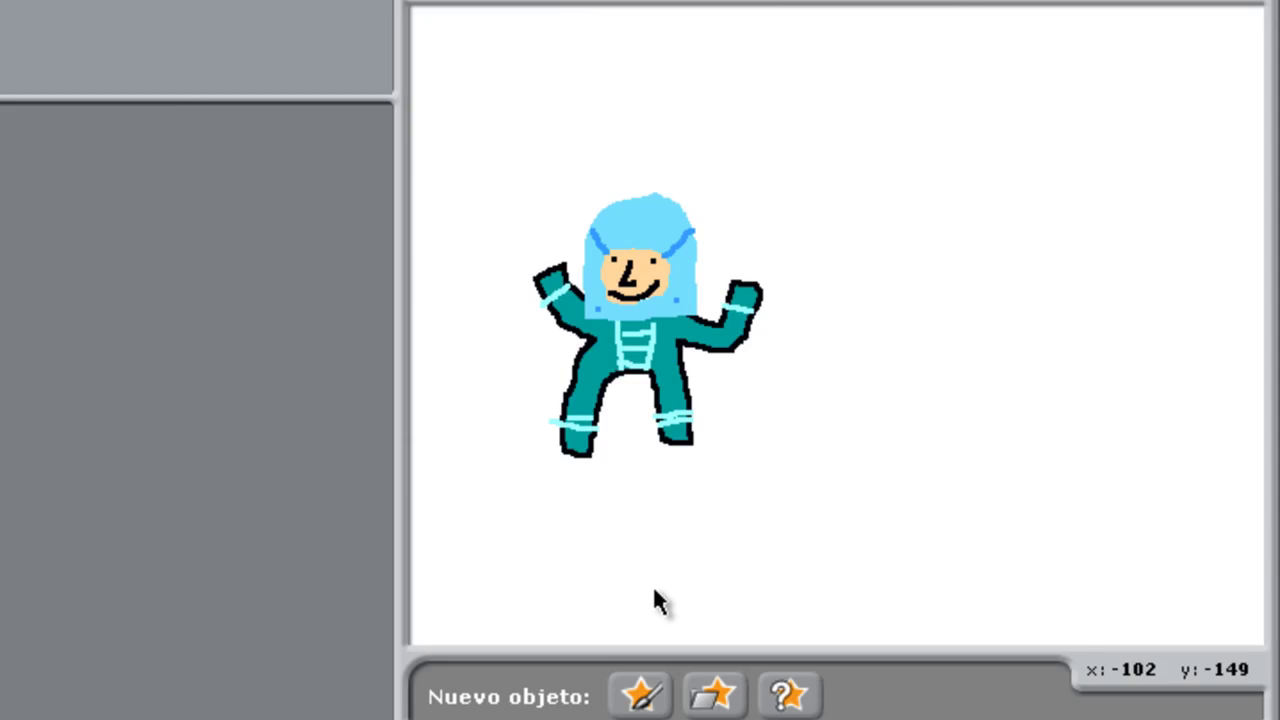
Step: Move the sprite slightly down and to the right on the stage
left_click_drag(729, 425, 792, 465)
left_click_drag(654, 370, 615, 360)
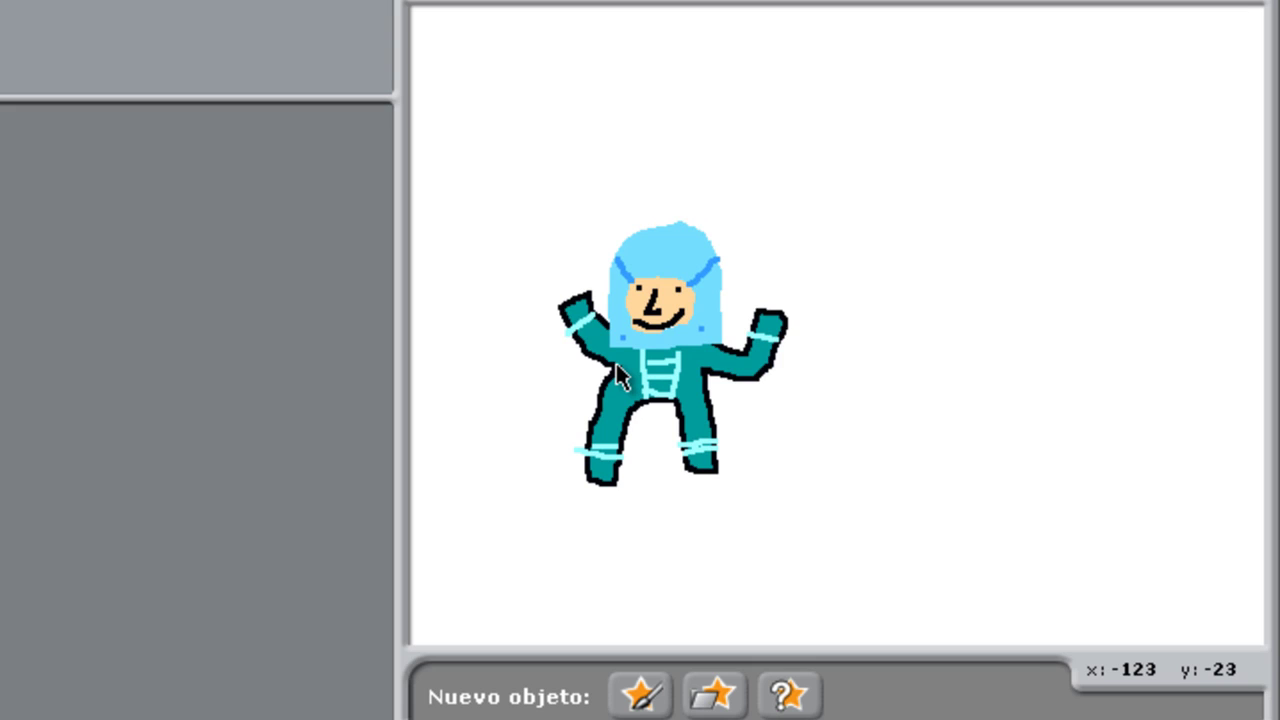